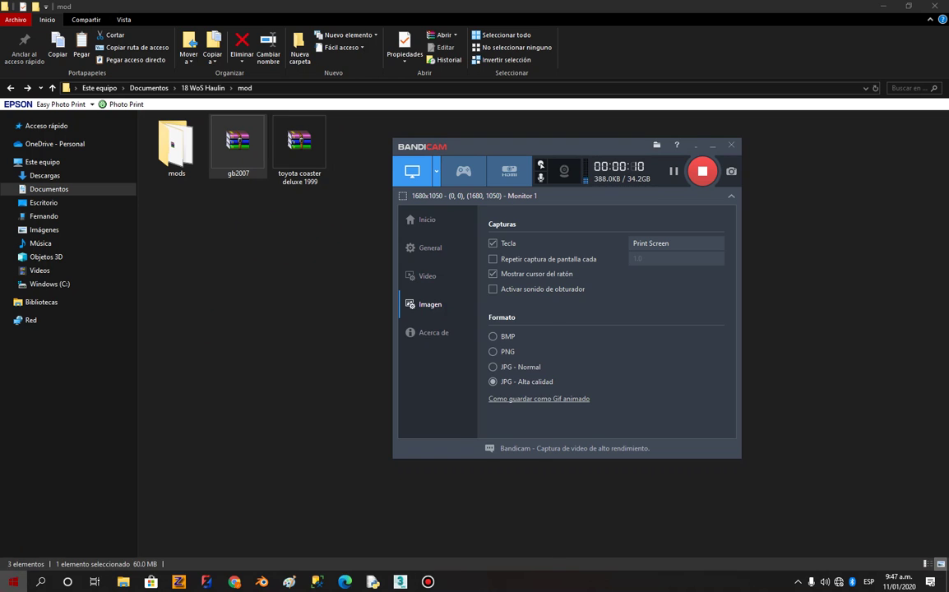
Search Windows for "18" and open the file location of Play 18 Wheels of Steel Haulin.
key("super")
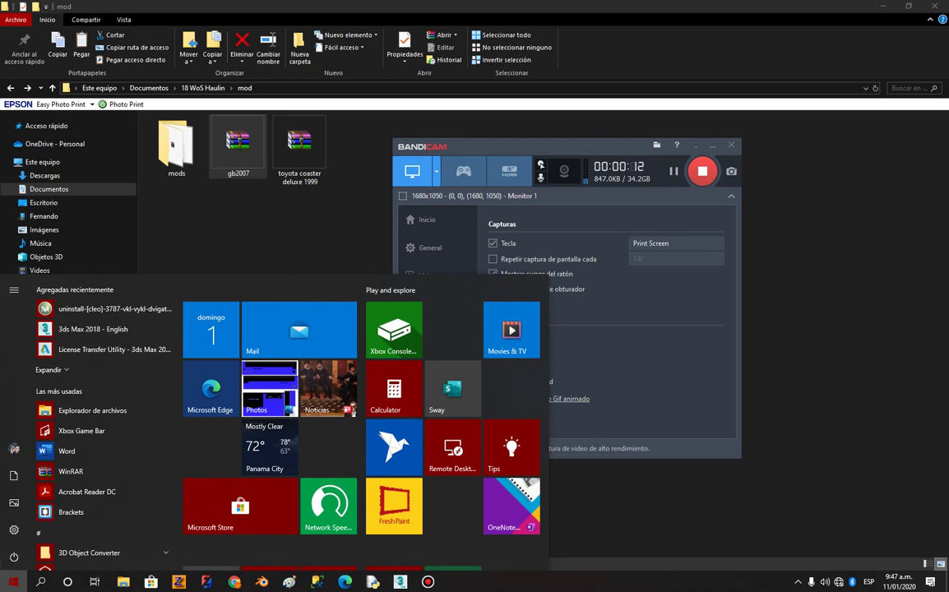
type("18")
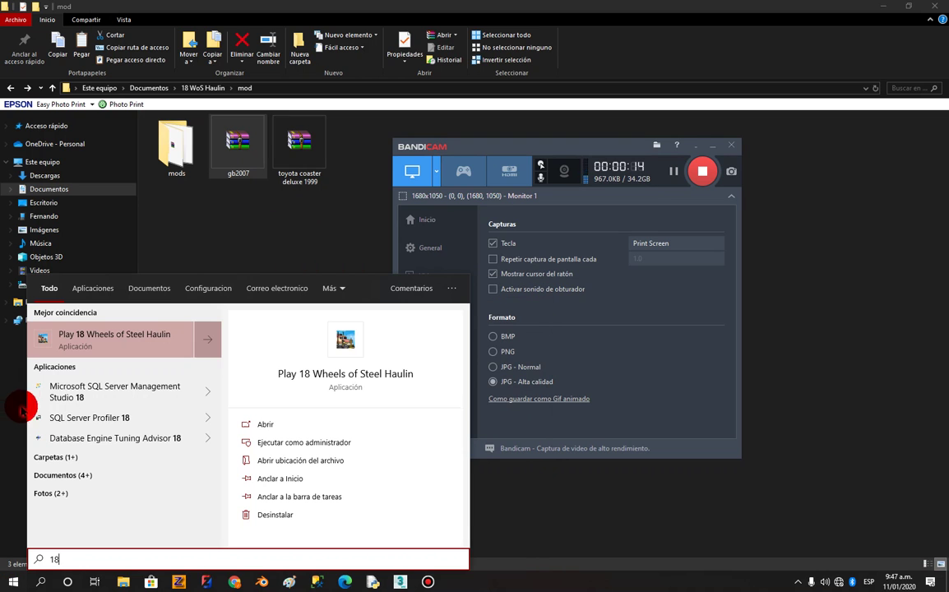
right_click(51, 337)
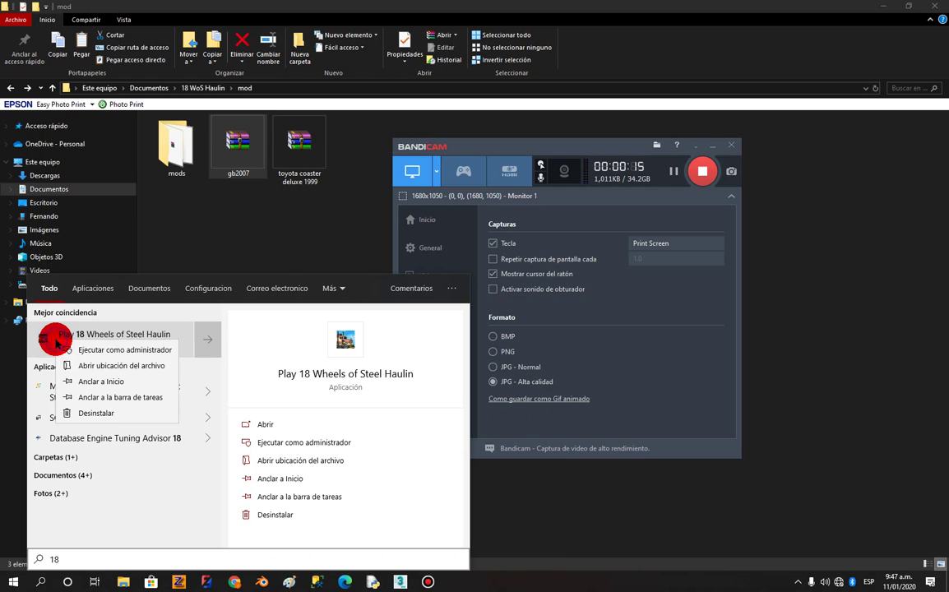
left_click(97, 372)
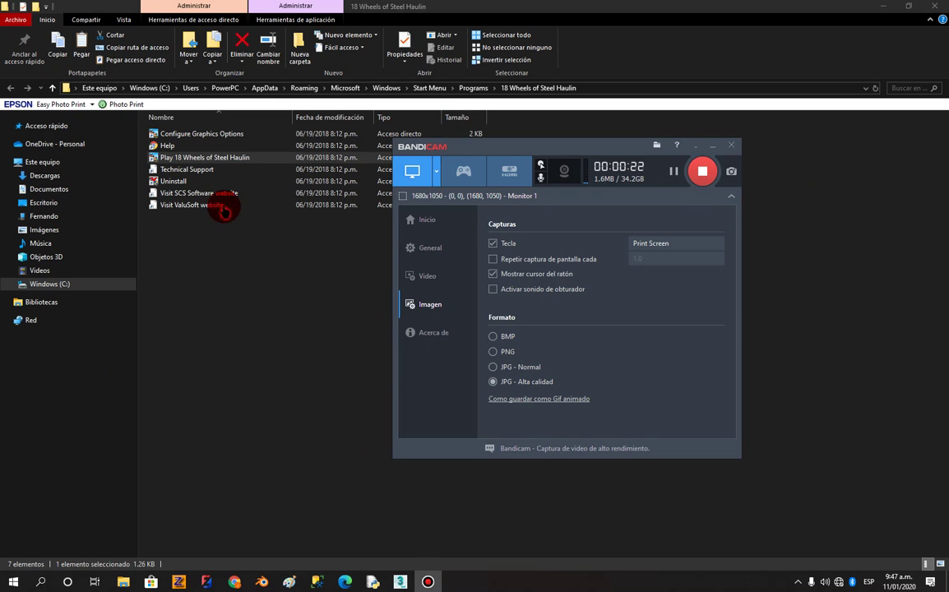
Open the game's installation folder from the location of the Play 18 Wheels of Steel Haulin shortcut.
left_click(219, 372)
right_click(197, 146)
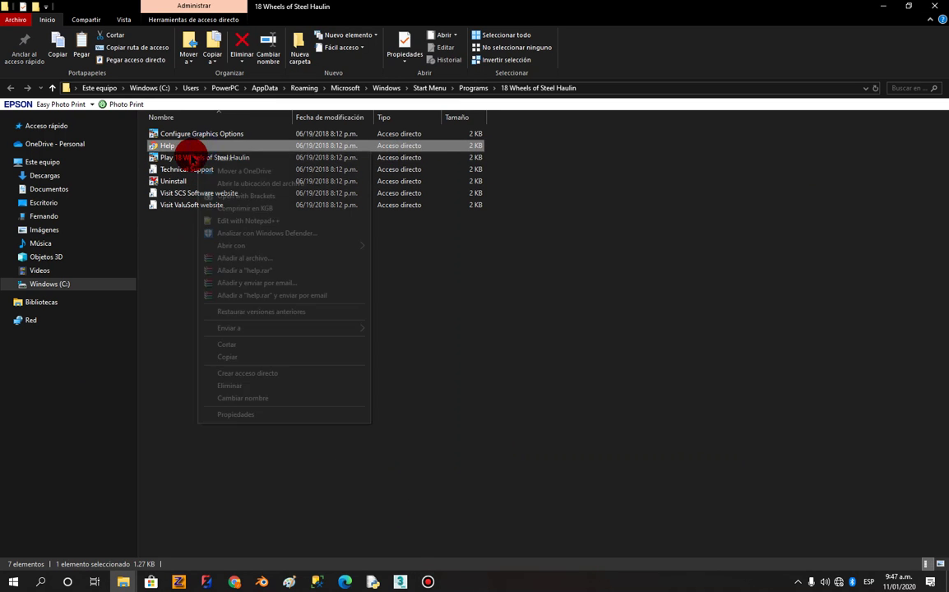
right_click(188, 156)
key("Escape")
right_click(182, 158)
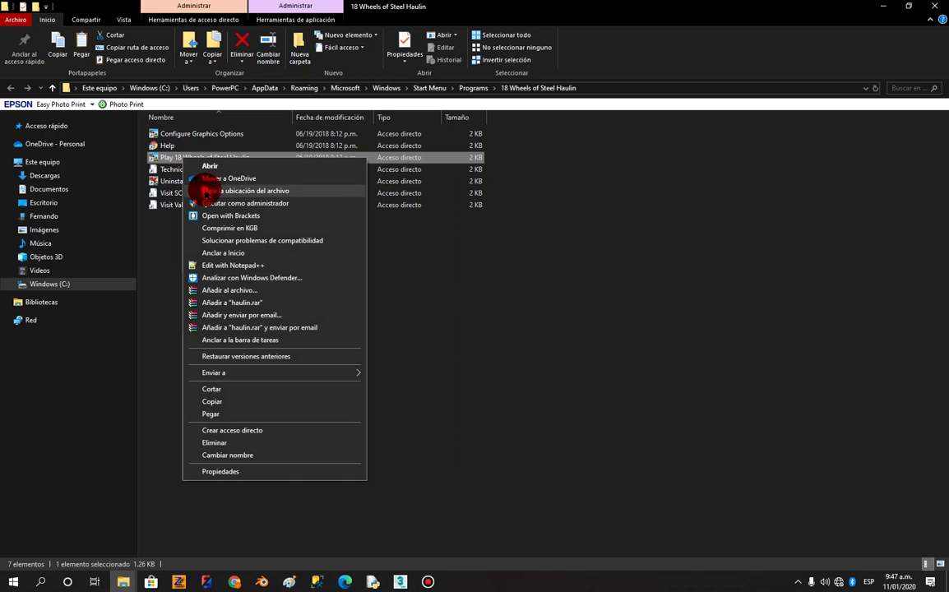
left_click(205, 184)
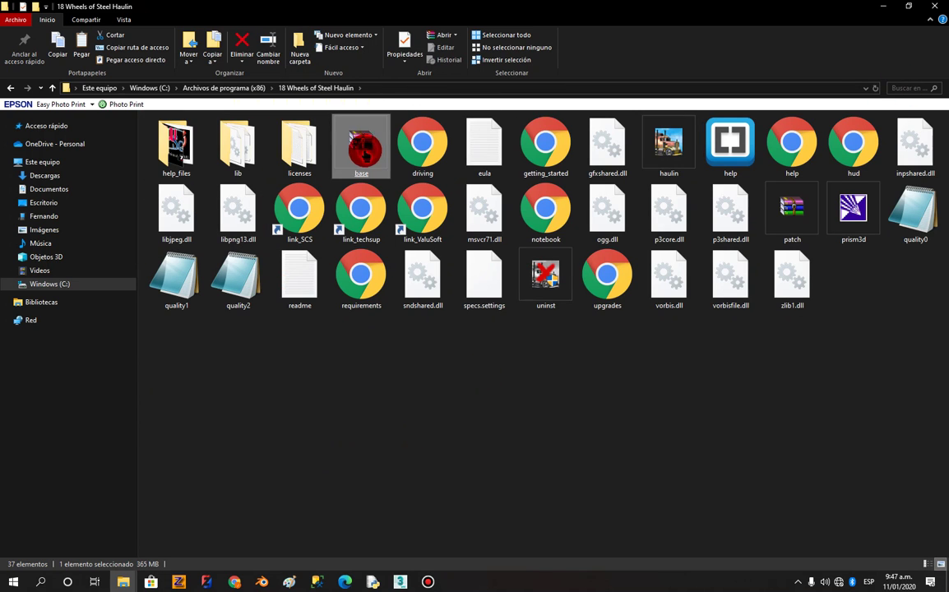
Copy truck_storage.sii from the vehicle\truck folder of the base archive into the mod folder.
double_click(356, 142)
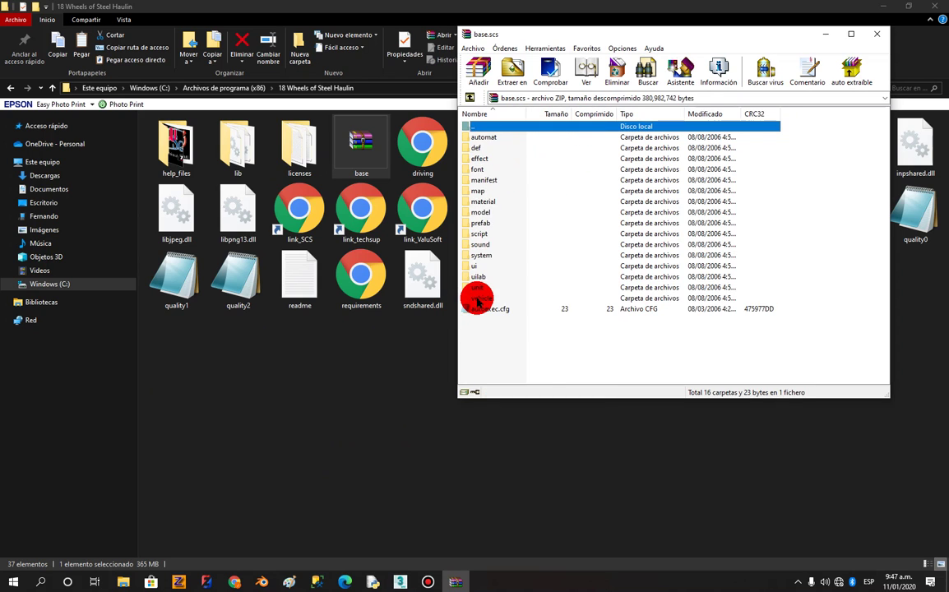
double_click(477, 299)
double_click(483, 176)
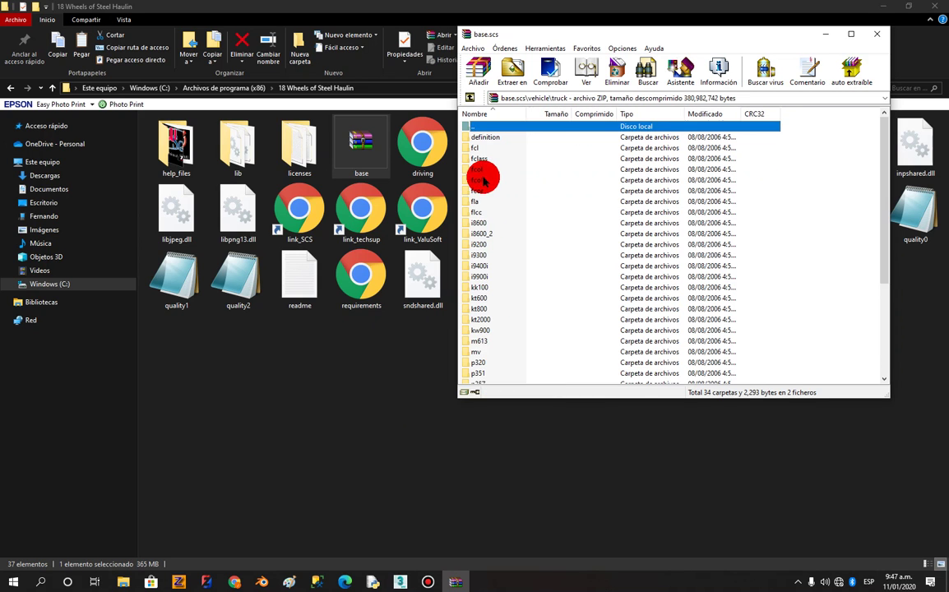
scroll(510, 214, "down", 5)
left_click(479, 374)
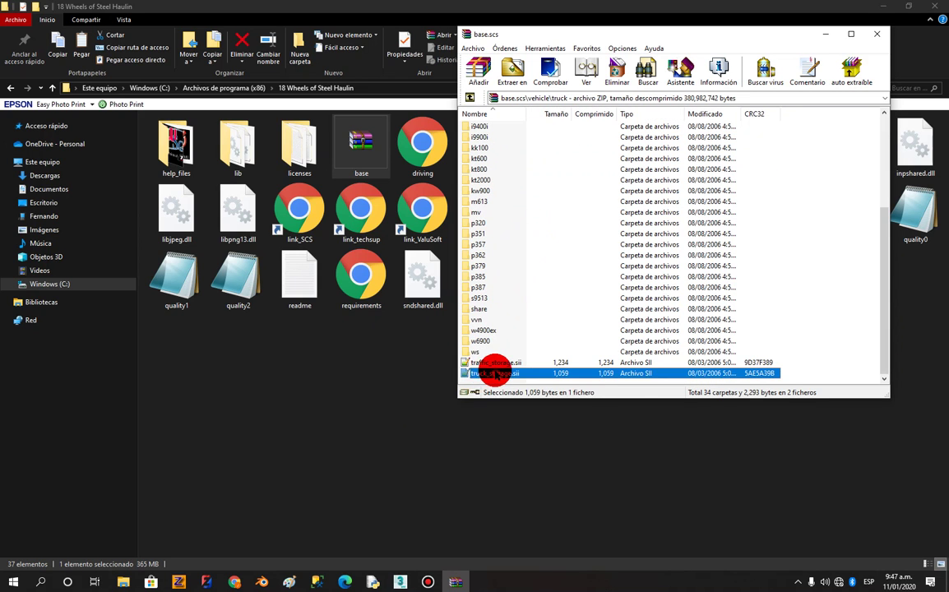
mouse_move(123, 580)
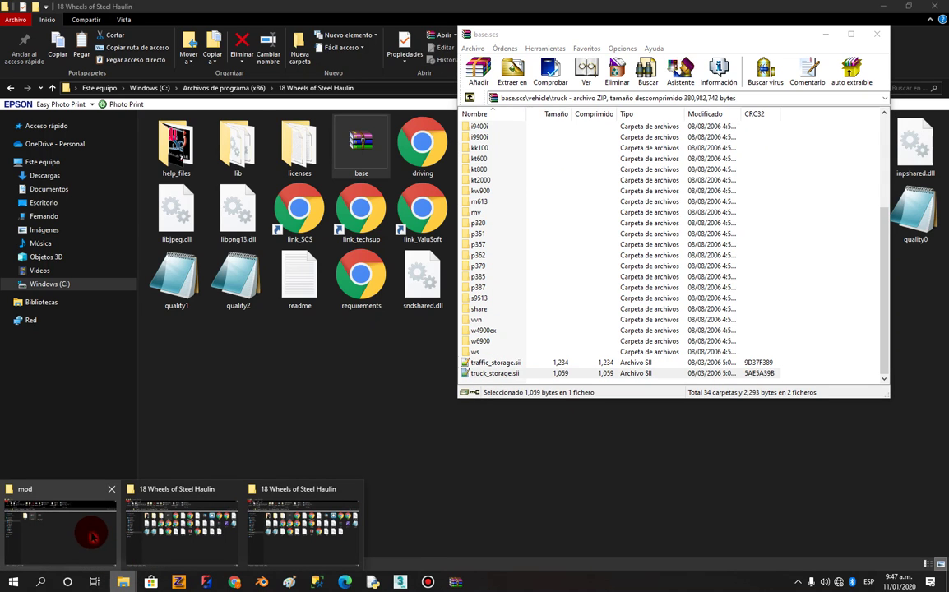
left_click(85, 541)
left_click(455, 581)
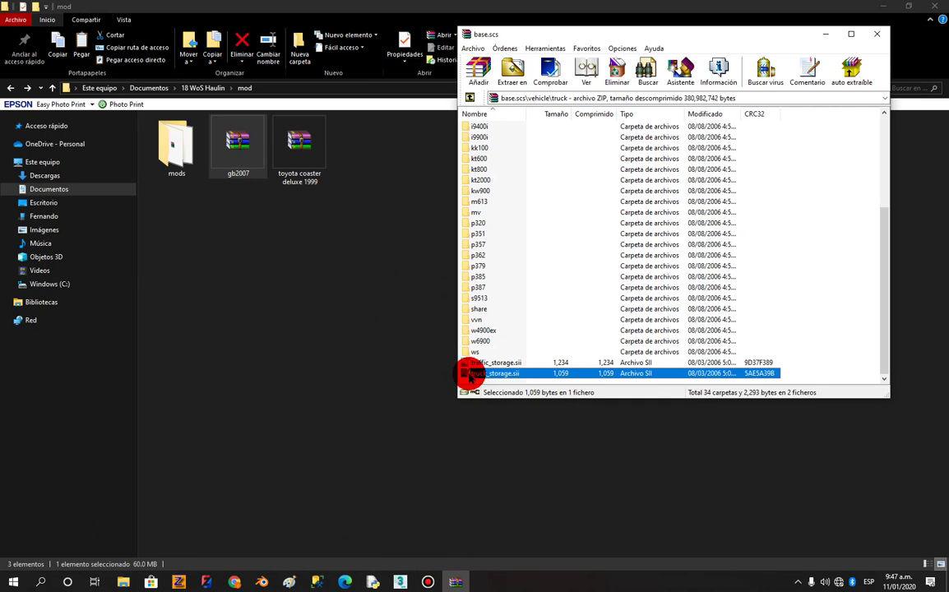
key("alt+Tab")
key("ctrl+v")
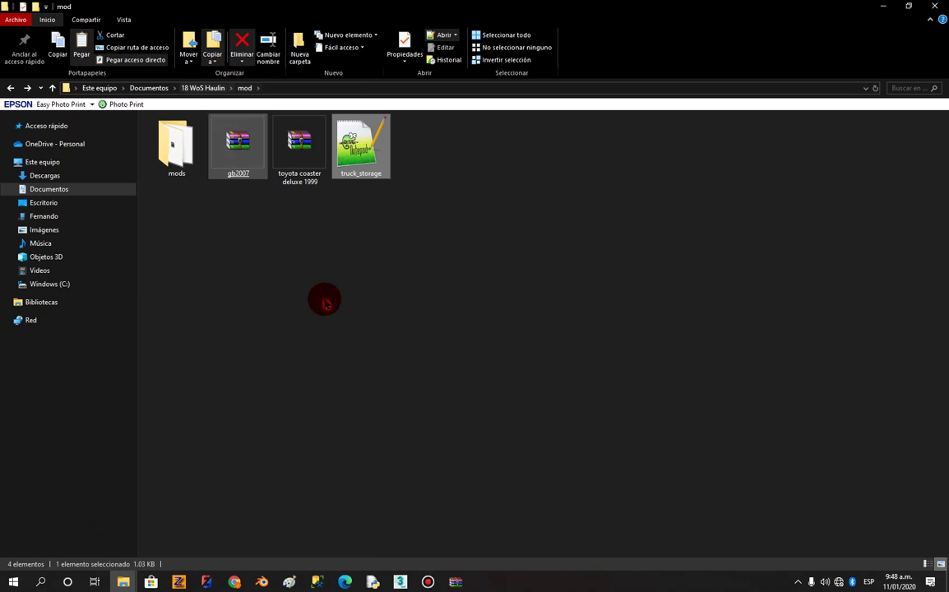
Close the base.scs archive and both 18 Wheels of Steel Haulin folder windows, keeping the mod folder open.
left_click(454, 581)
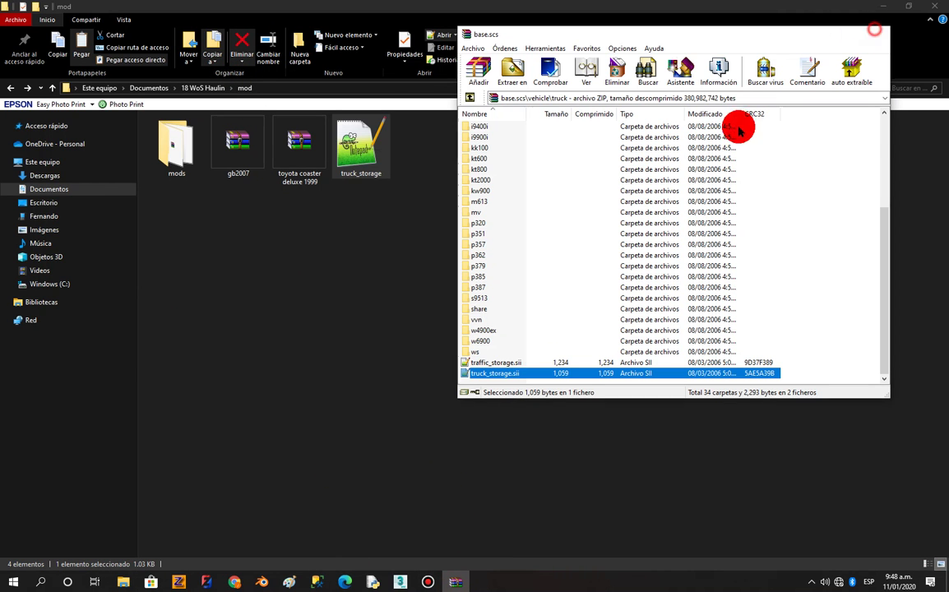
left_click(876, 33)
mouse_move(128, 582)
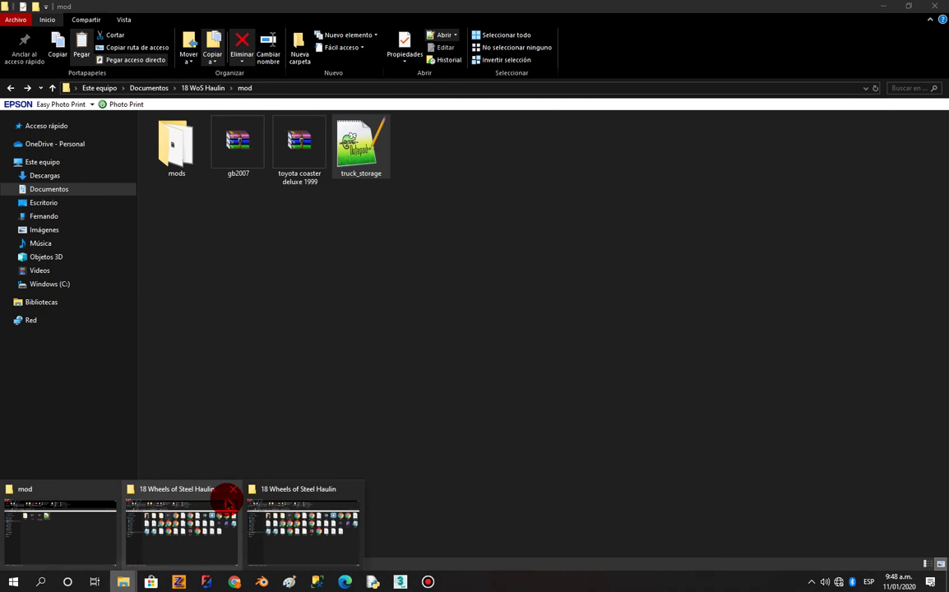
left_click(235, 488)
left_click(237, 487)
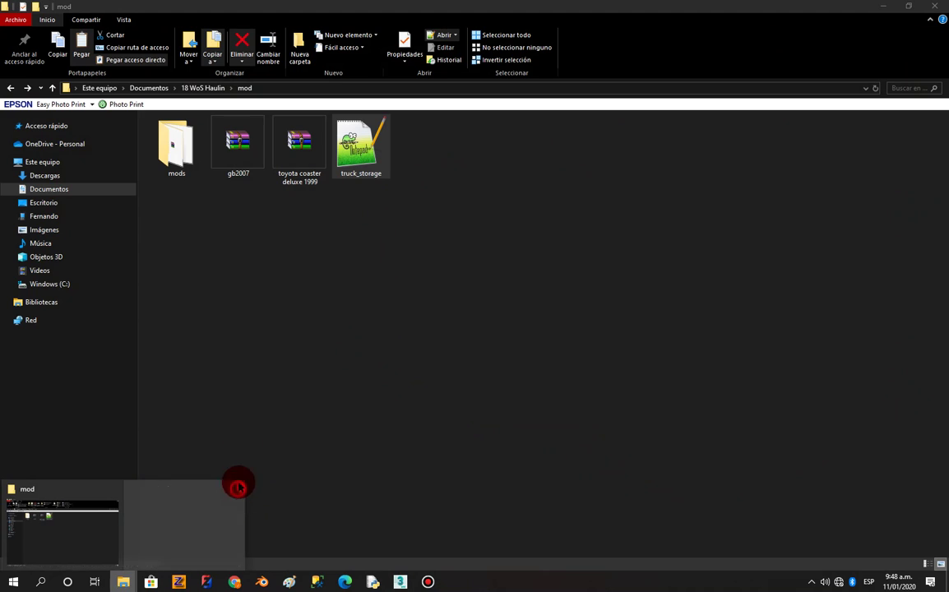
left_click(363, 235)
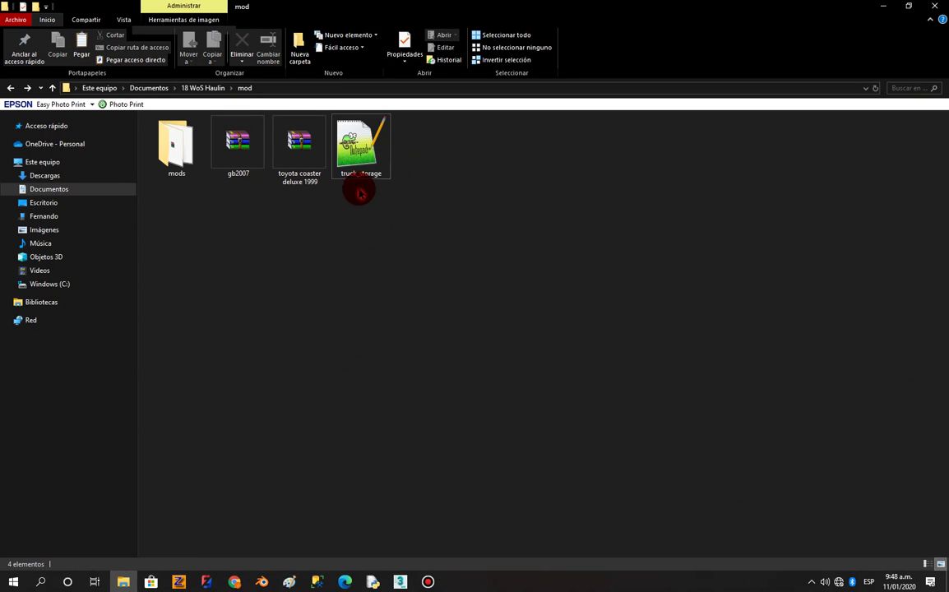
Copy the name of the costr folder in vehicle\truck of the toyota coaster deluxe 1999 archive, and close the archive.
double_click(299, 146)
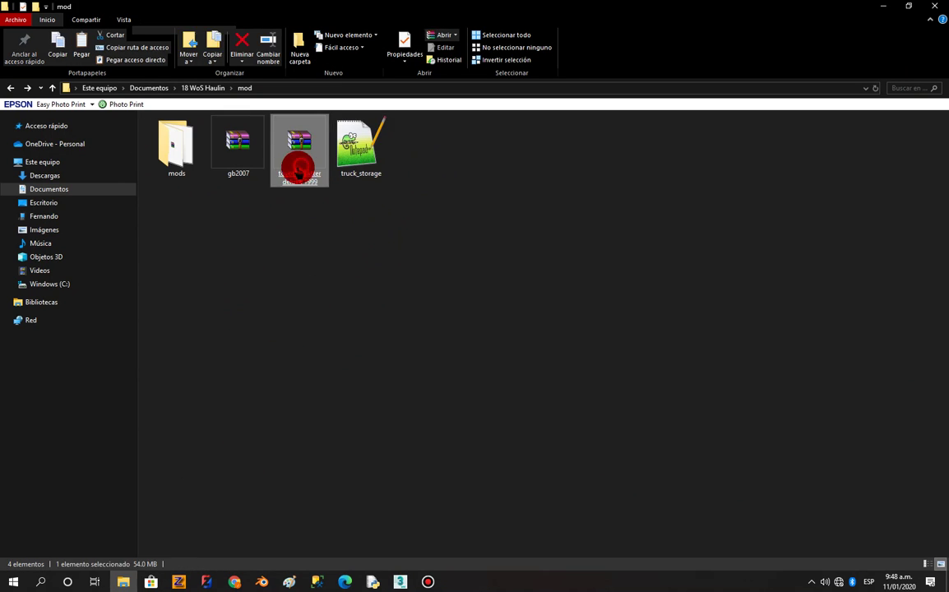
double_click(494, 201)
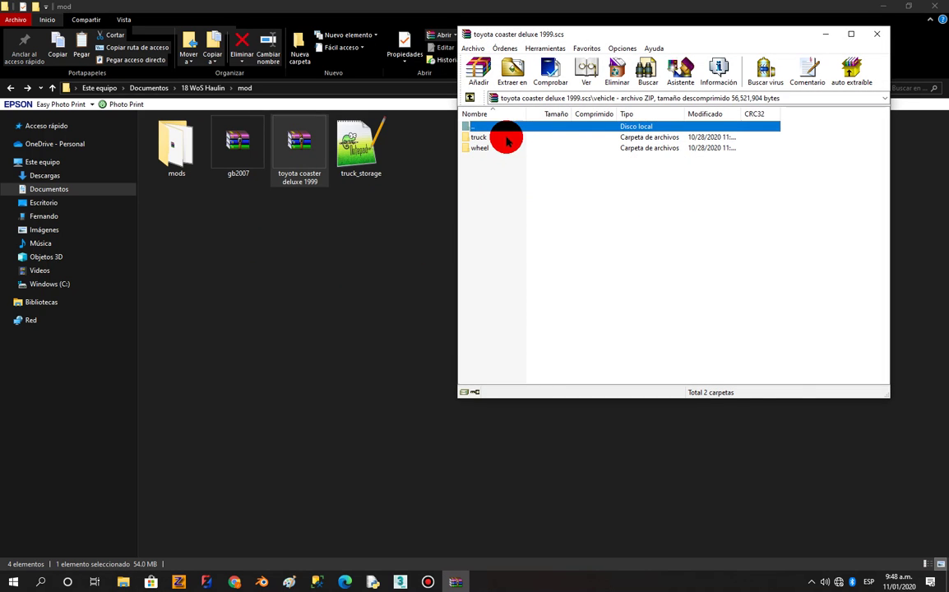
double_click(483, 137)
left_click(480, 137)
right_click(481, 137)
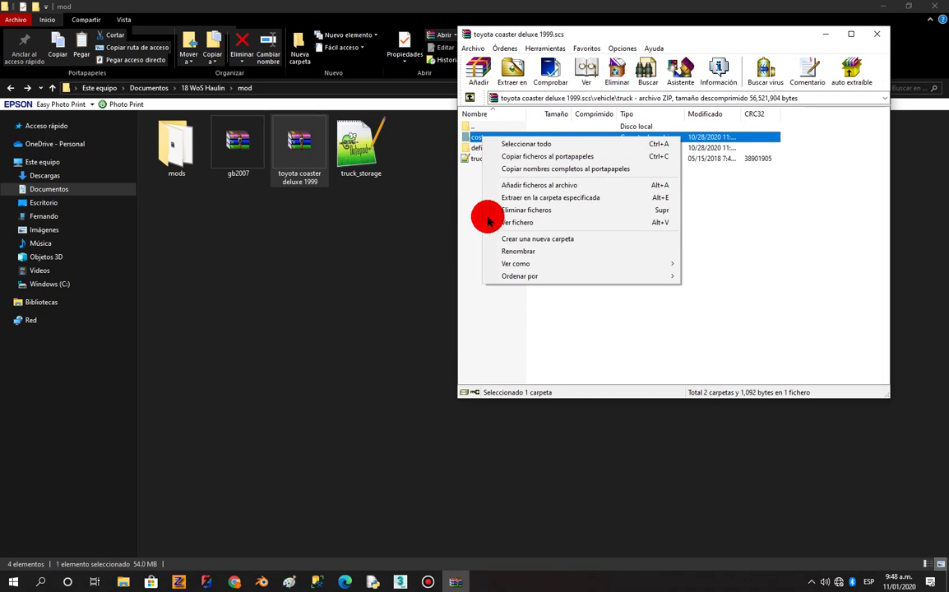
left_click(494, 254)
right_click(484, 137)
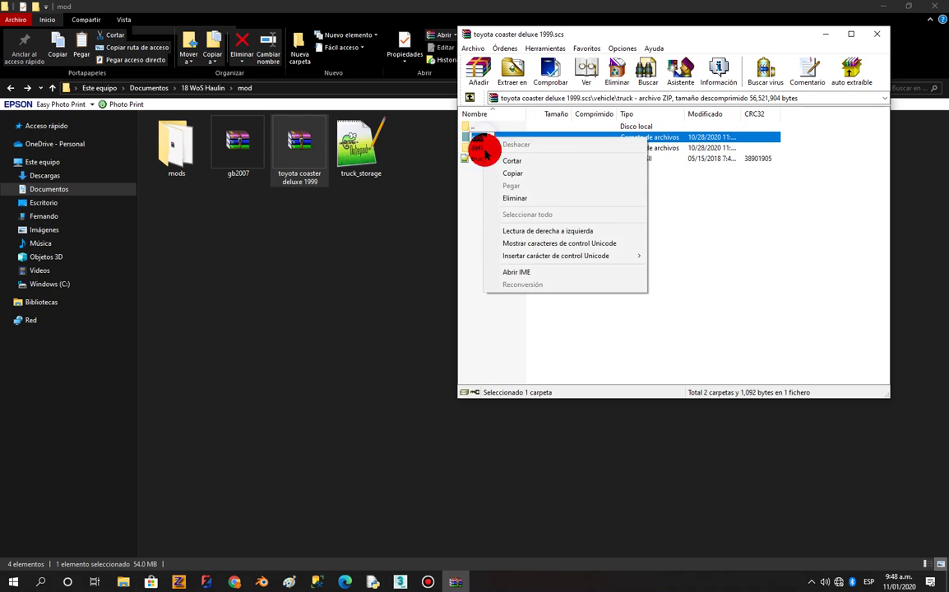
left_click(498, 172)
key("Escape")
key("Escape")
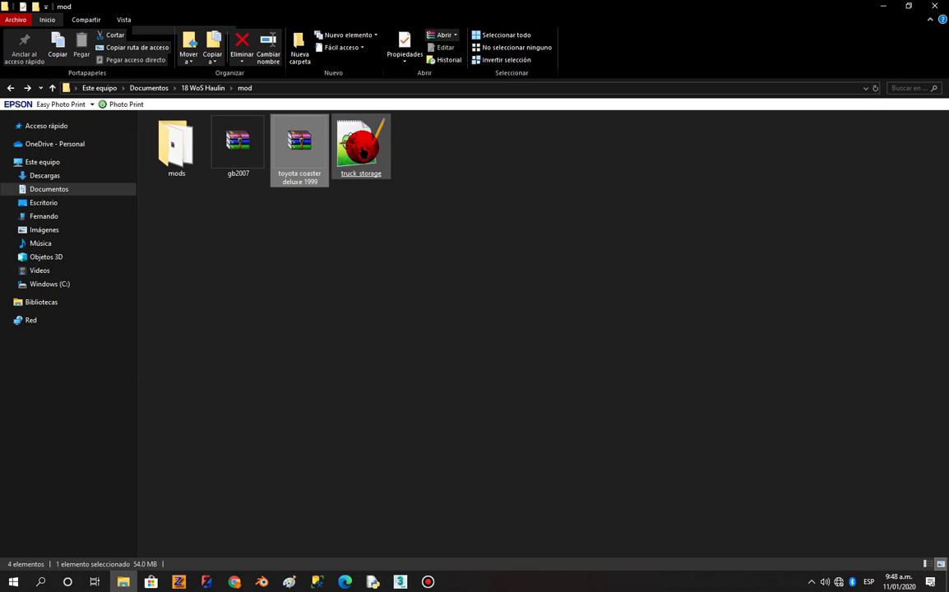
Open truck_storage in Notepad++ and insert an empty line after the ws.sii include.
double_click(362, 161)
left_click_drag(165, 109, 261, 48)
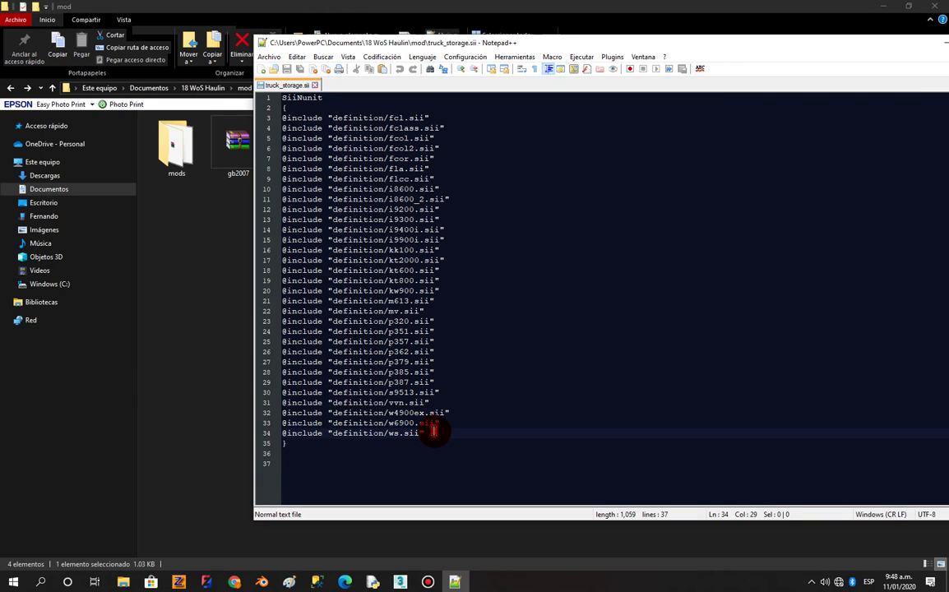
key("Return")
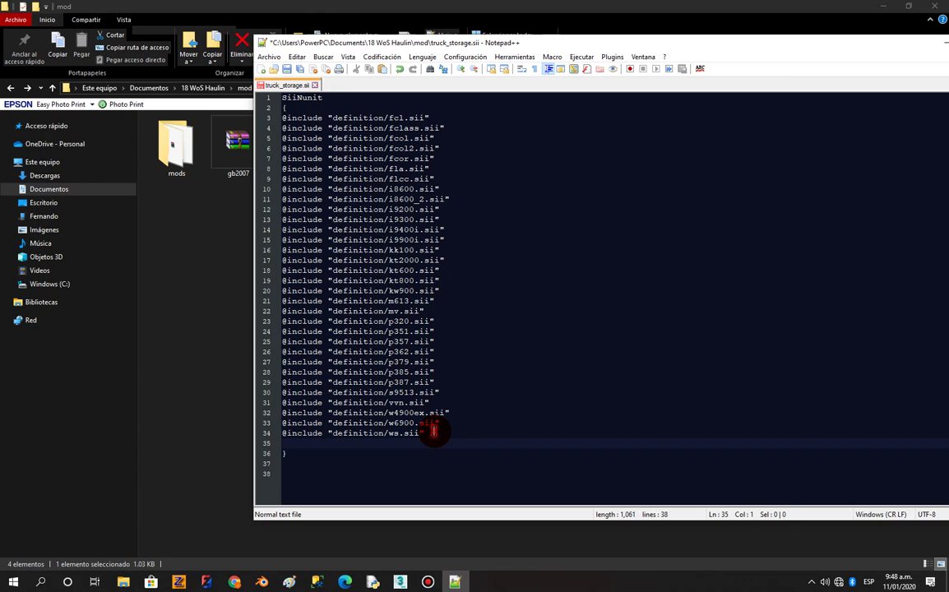
left_click_drag(434, 430, 271, 434)
left_click(279, 433)
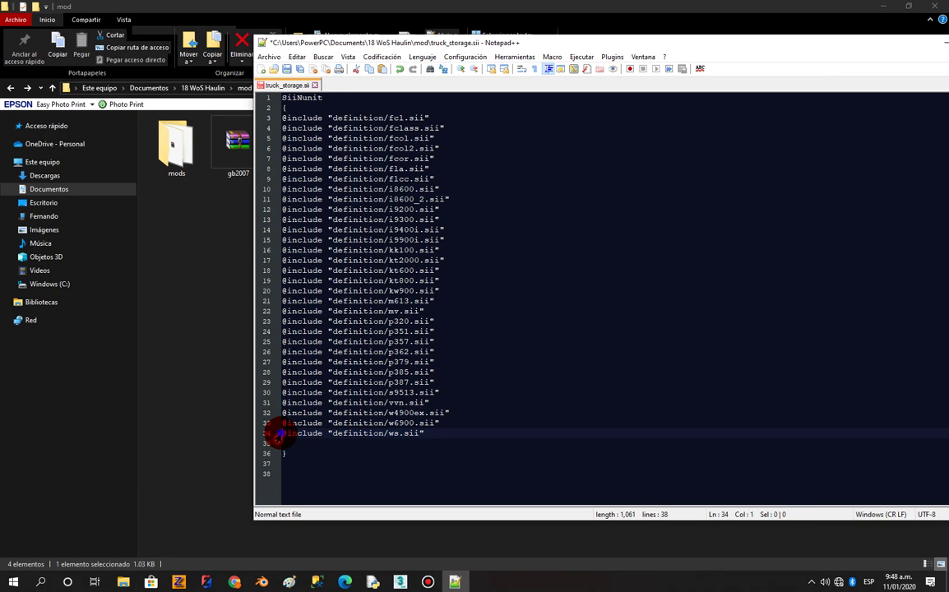
right_click(279, 434)
left_click_drag(334, 433, 327, 433)
left_click_drag(425, 432, 289, 429)
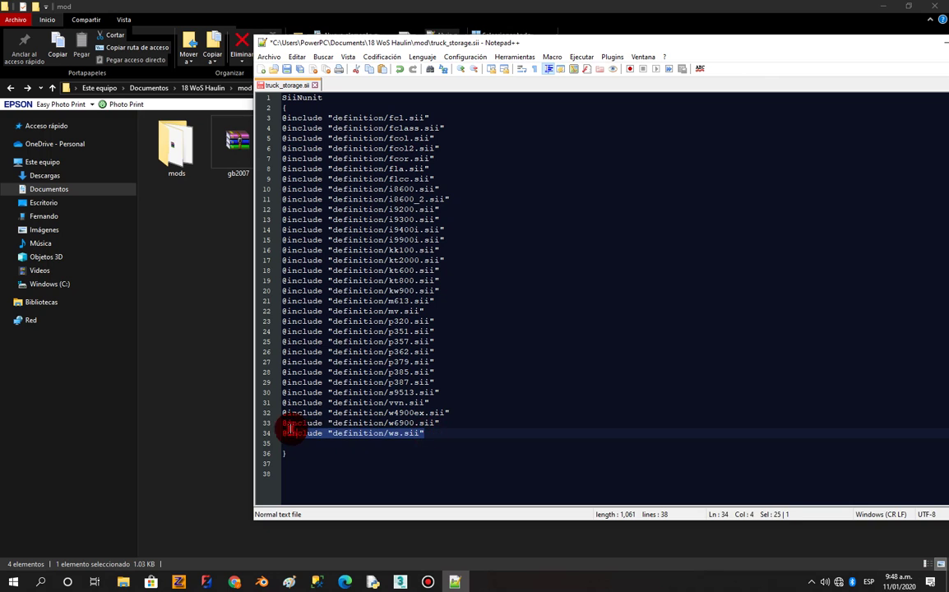
right_click(287, 437)
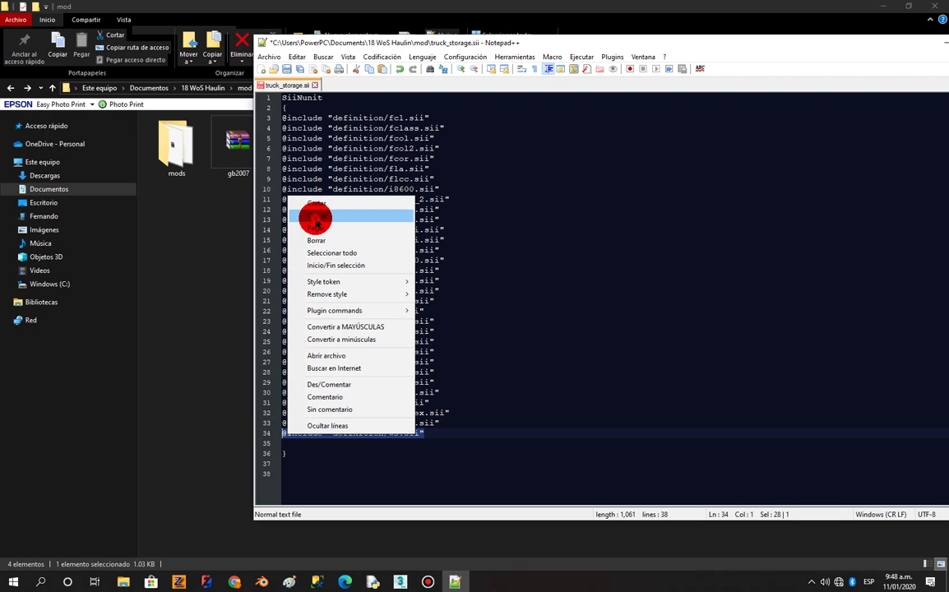
left_click(312, 216)
left_click(294, 440)
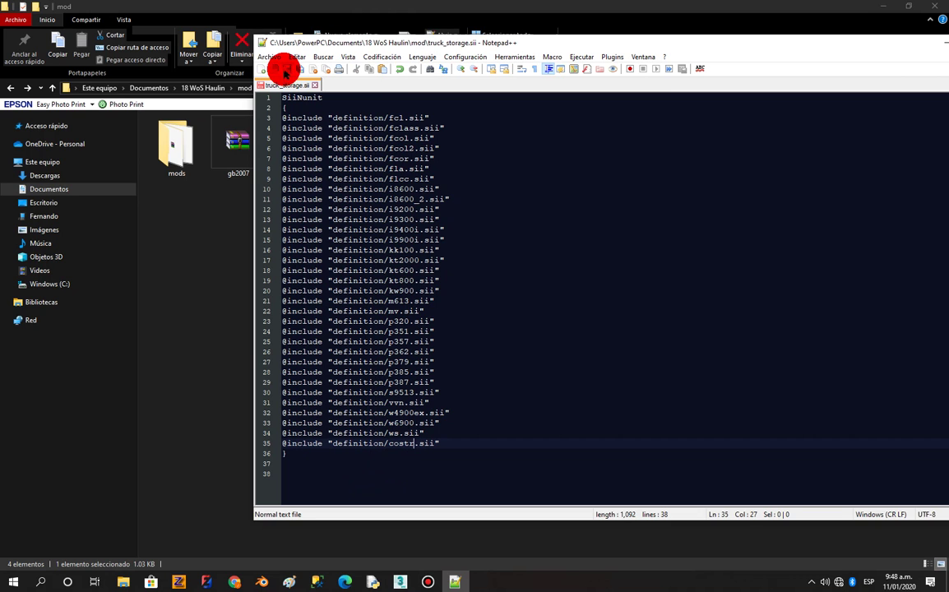
left_click_drag(430, 36, 132, 61)
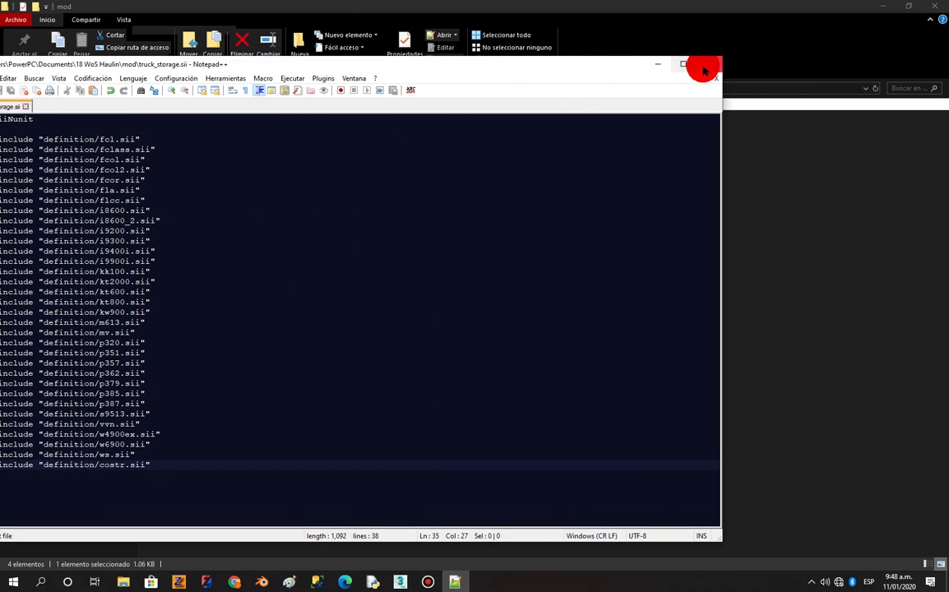
left_click(705, 69)
Create folders named vehicle and truck in the mod folder, and move truck into vehicle.
left_click(294, 51)
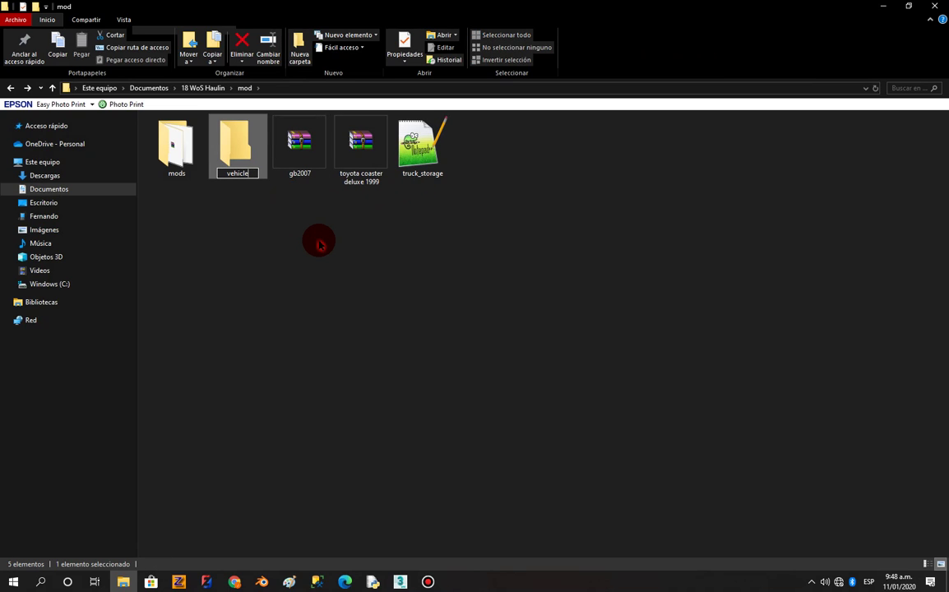
left_click(316, 201)
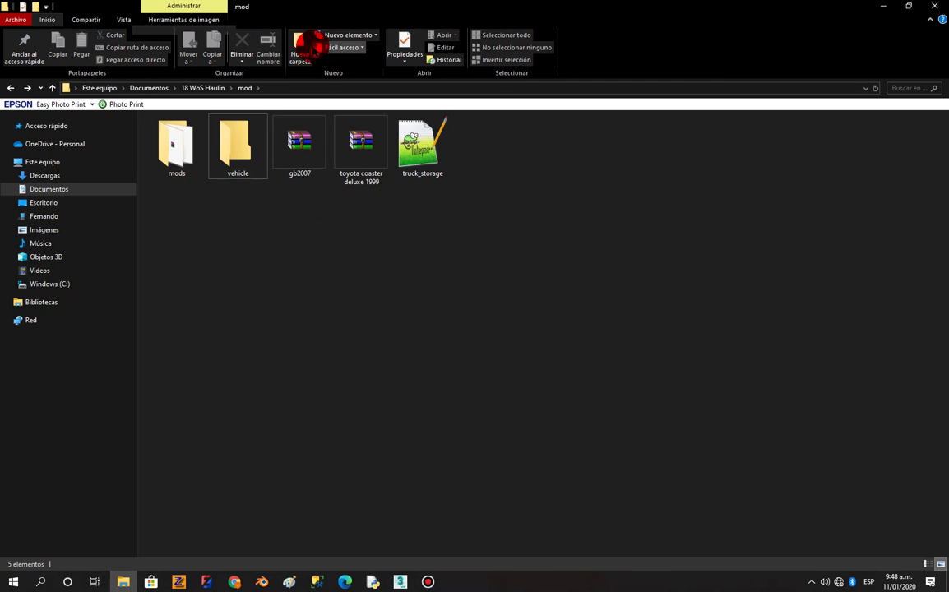
left_click(309, 47)
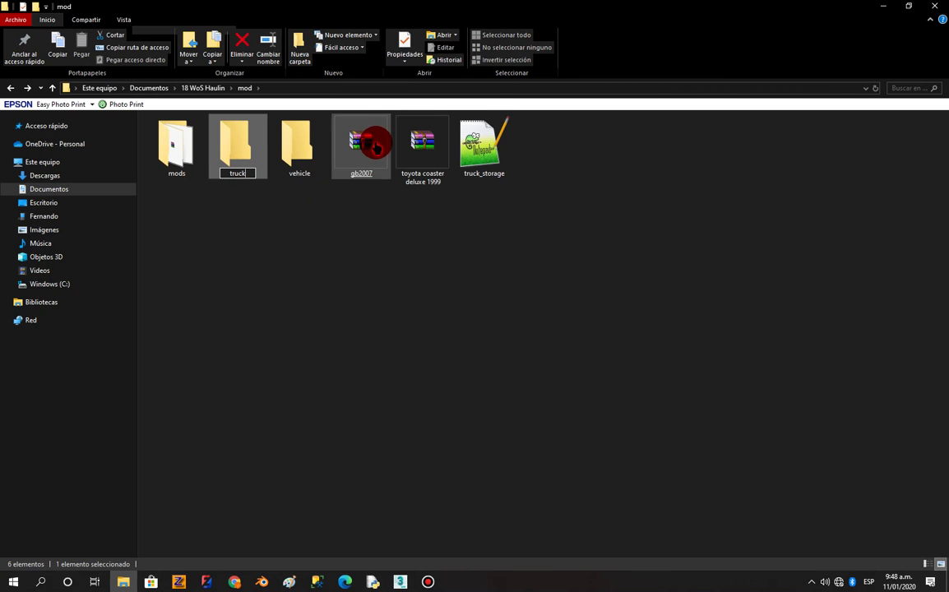
left_click(370, 218)
left_click(234, 152)
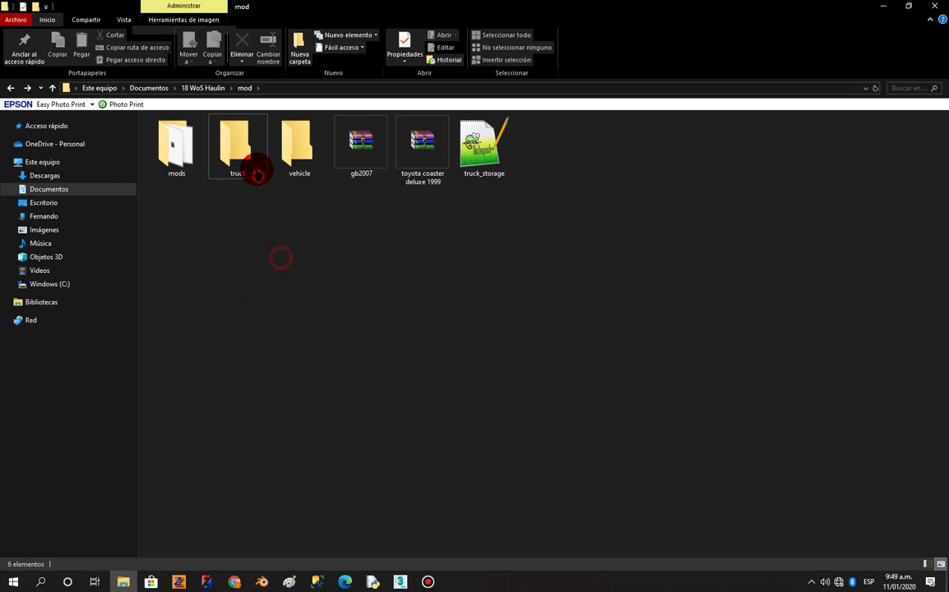
left_click_drag(234, 158, 298, 173)
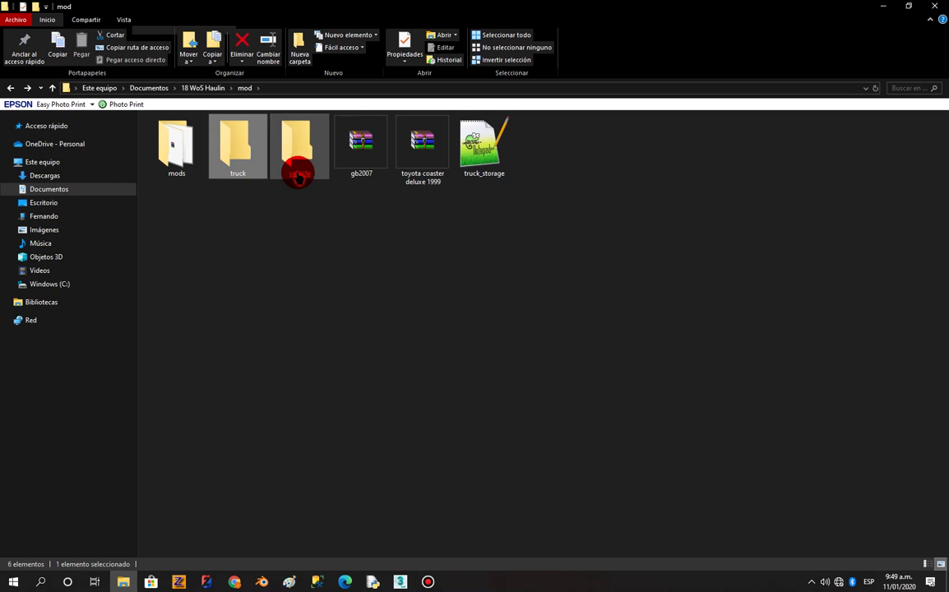
Move the truck_storage file into the vehicle\truck folder, and return to the mod folder.
right_click(435, 137)
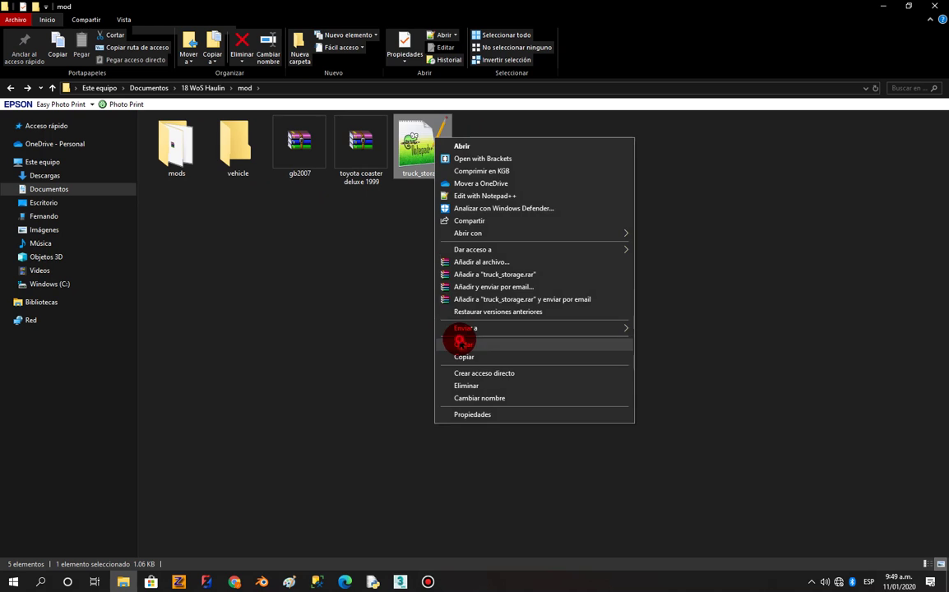
left_click(452, 343)
double_click(230, 167)
double_click(165, 135)
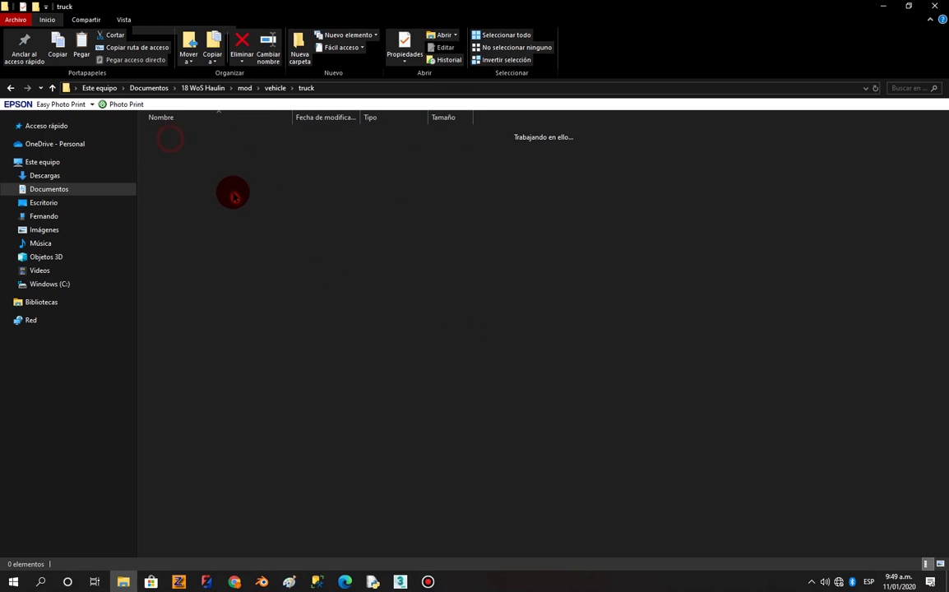
right_click(236, 200)
left_click(262, 273)
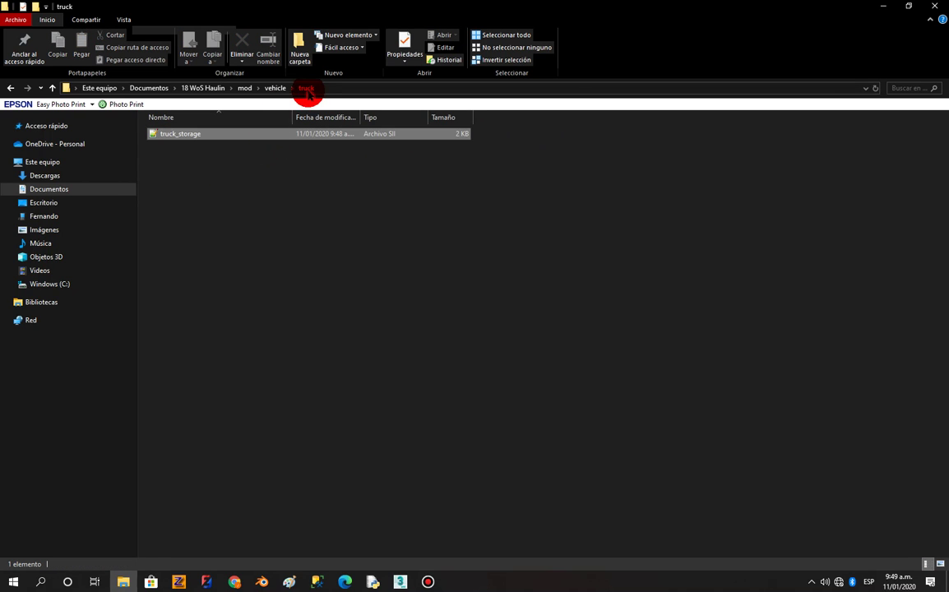
left_click(11, 88)
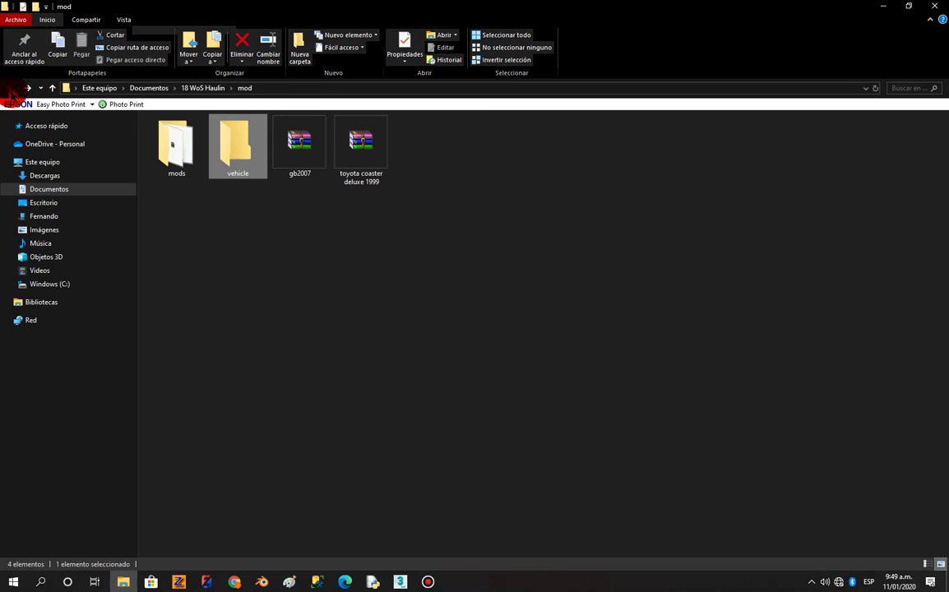
Archive the vehicle folder as truckstorage.scs in ZIP format with the No comprimir compression method.
right_click(244, 135)
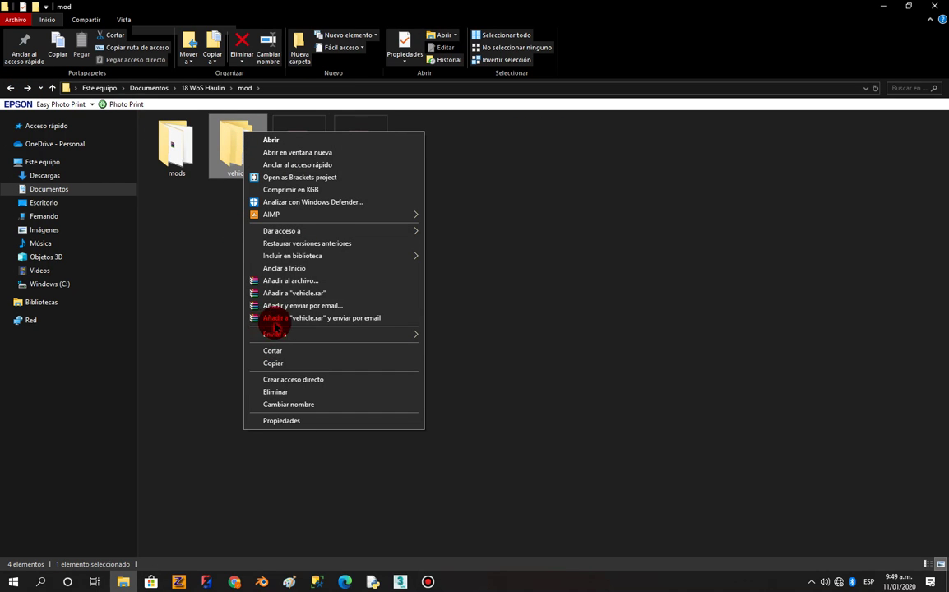
left_click(280, 281)
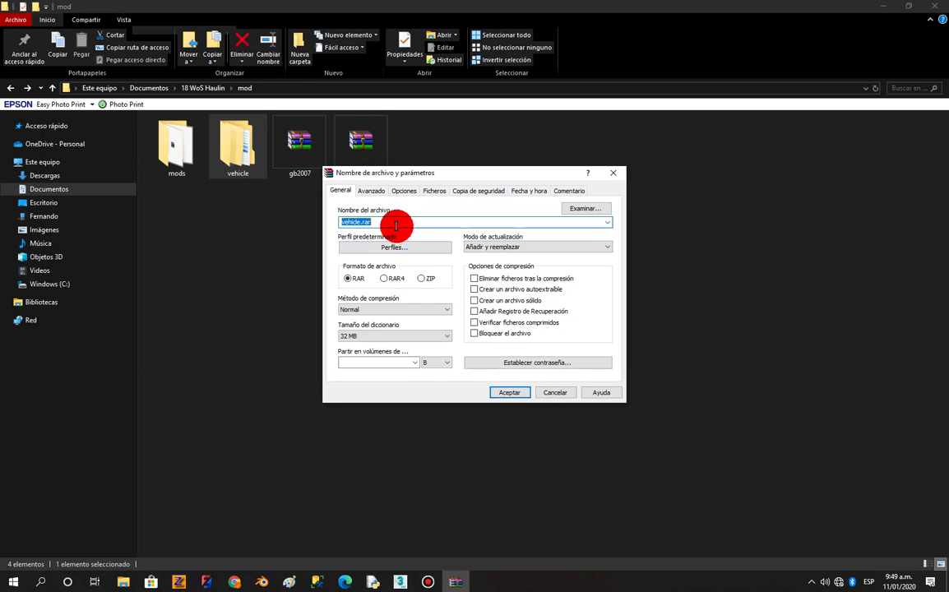
left_click(423, 279)
left_click_drag(374, 222, 329, 222)
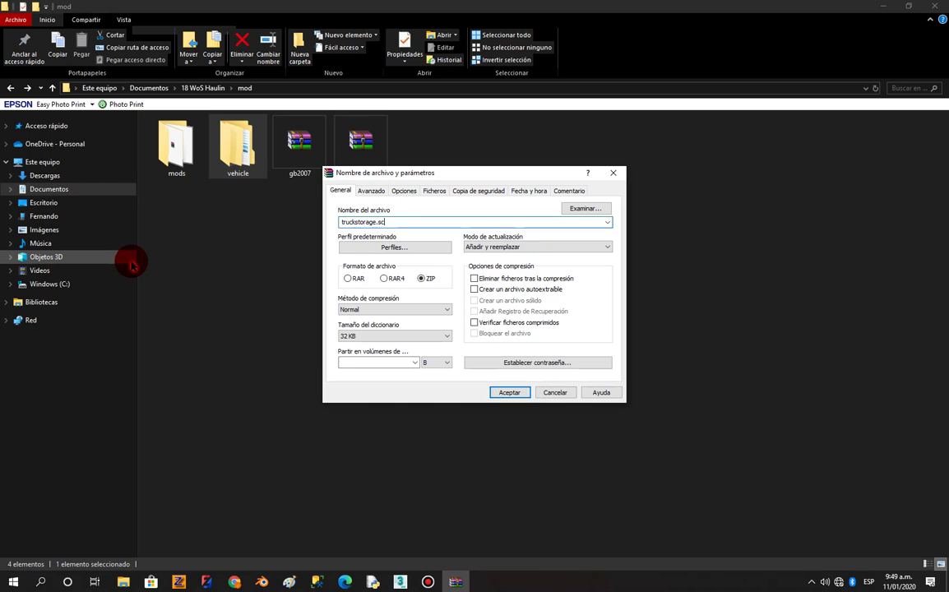
left_click(349, 309)
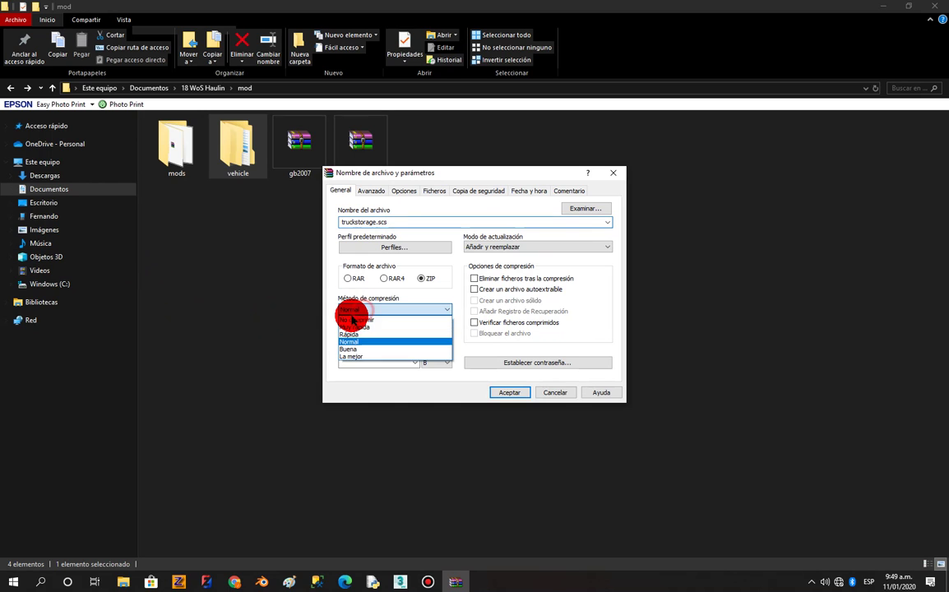
left_click(349, 318)
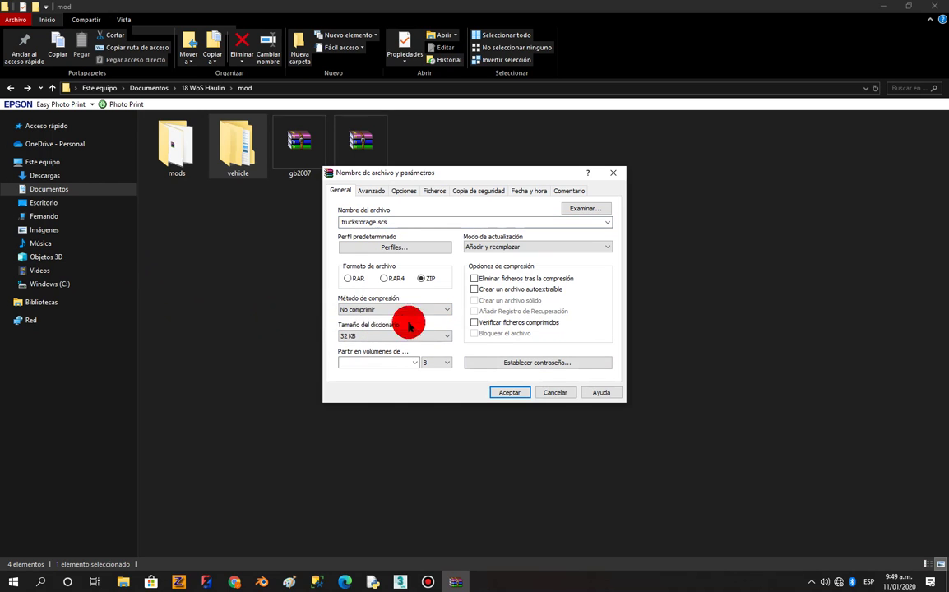
left_click(497, 392)
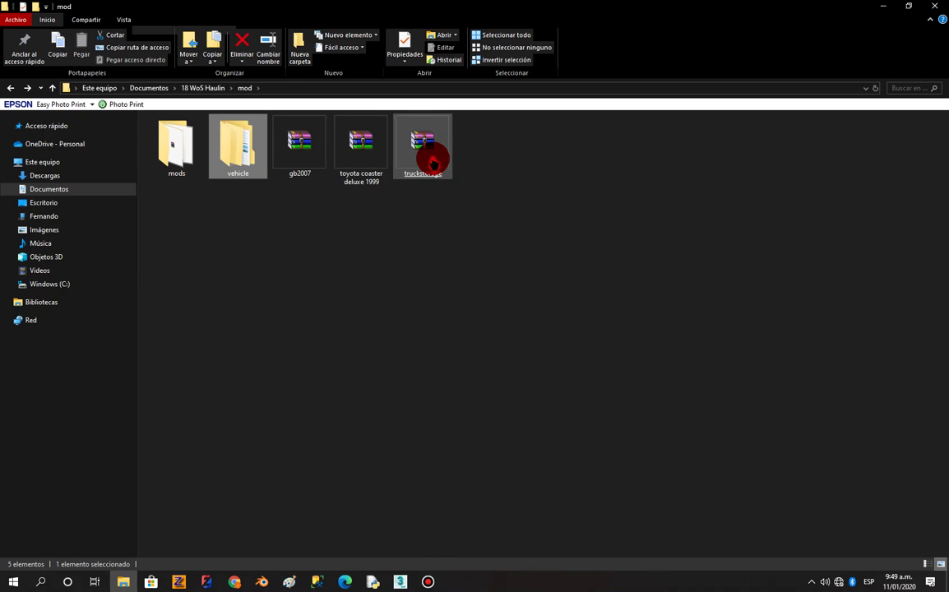
left_click_drag(434, 155, 448, 186)
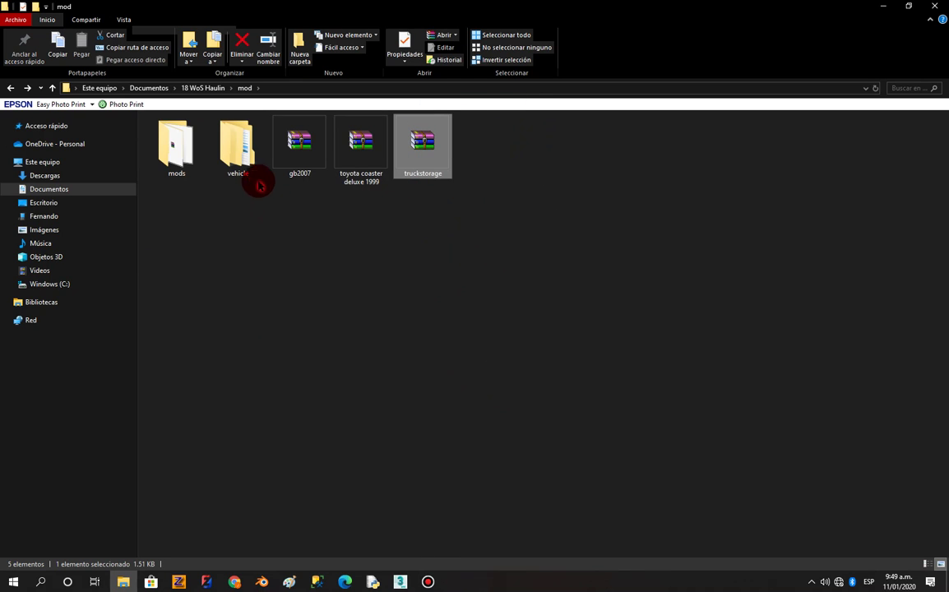
Delete the vehicle folder from the mod folder.
left_click(237, 148)
right_click(245, 160)
left_click(275, 418)
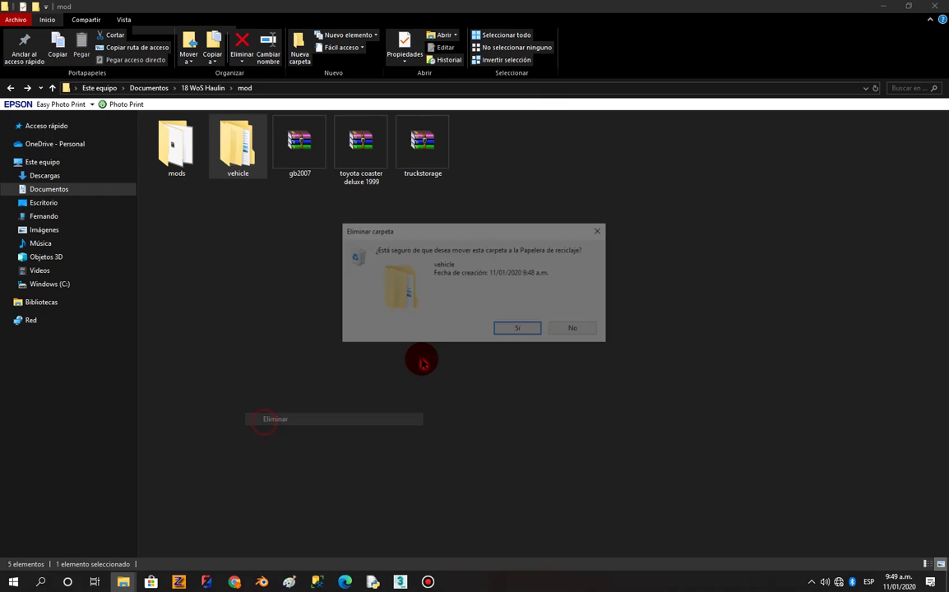
left_click(501, 328)
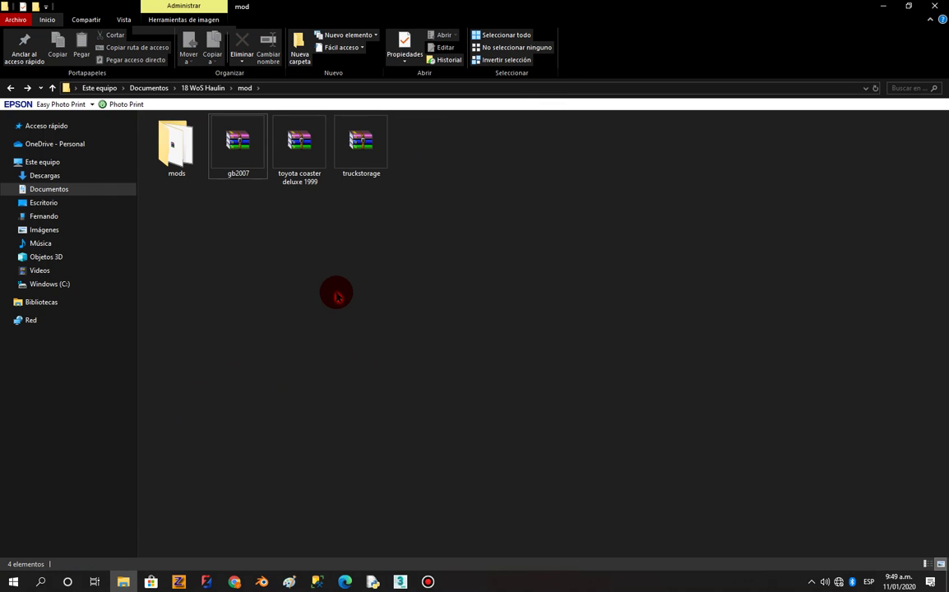
Extract truck_storage.sii from vehicle\truck of the truckstorage archive to the mod folder, and open it in Notepad++.
double_click(362, 141)
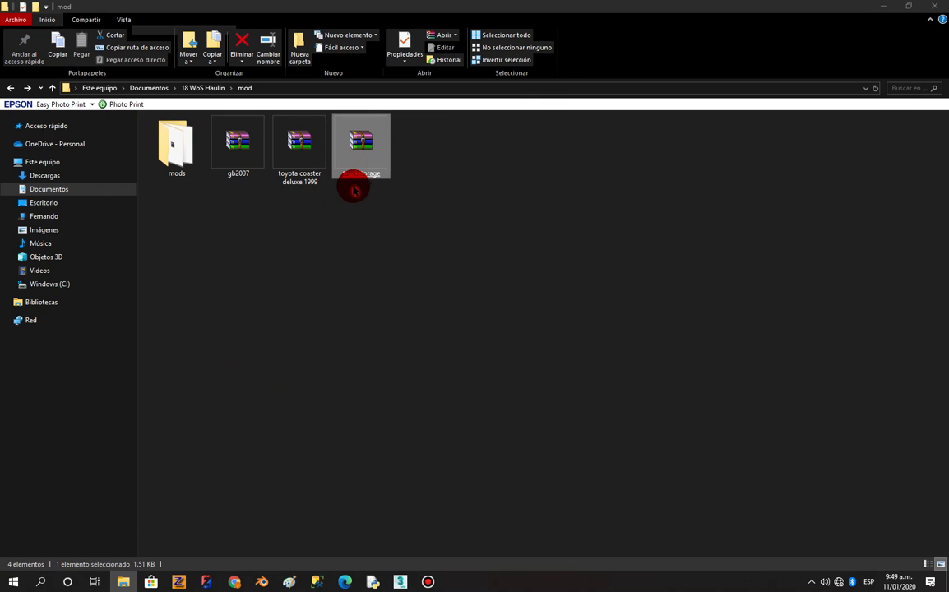
double_click(477, 140)
double_click(480, 139)
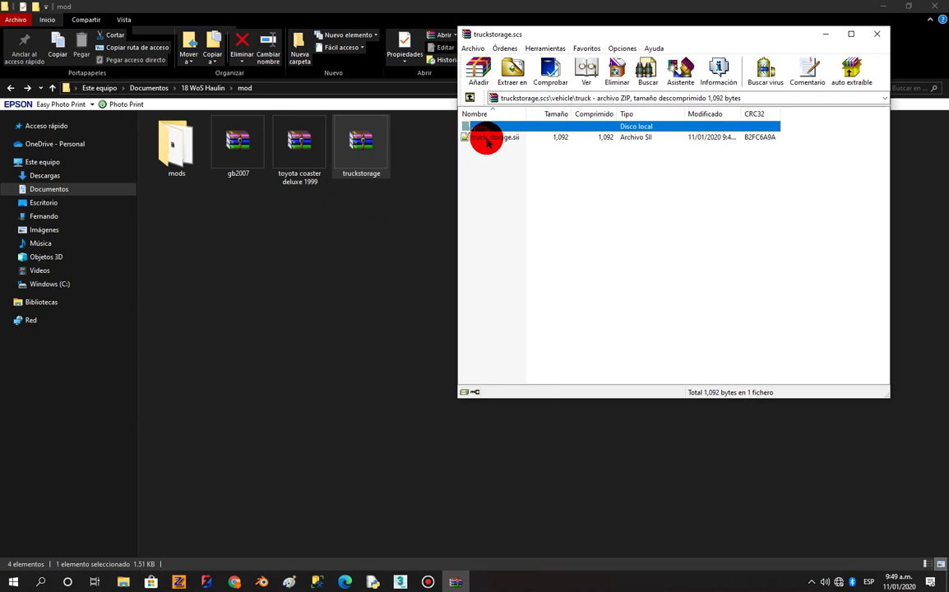
left_click_drag(481, 138, 374, 234)
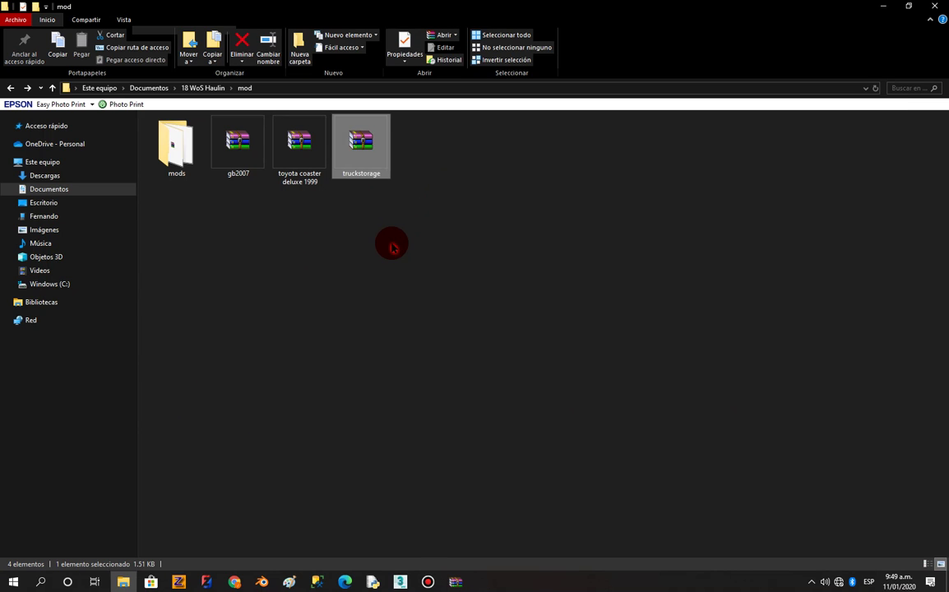
double_click(362, 160)
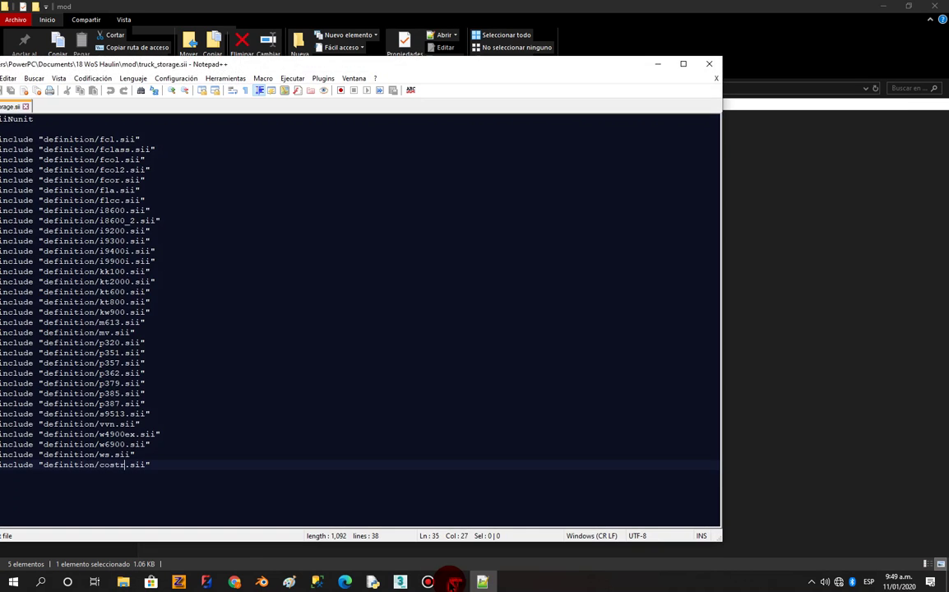
left_click(877, 34)
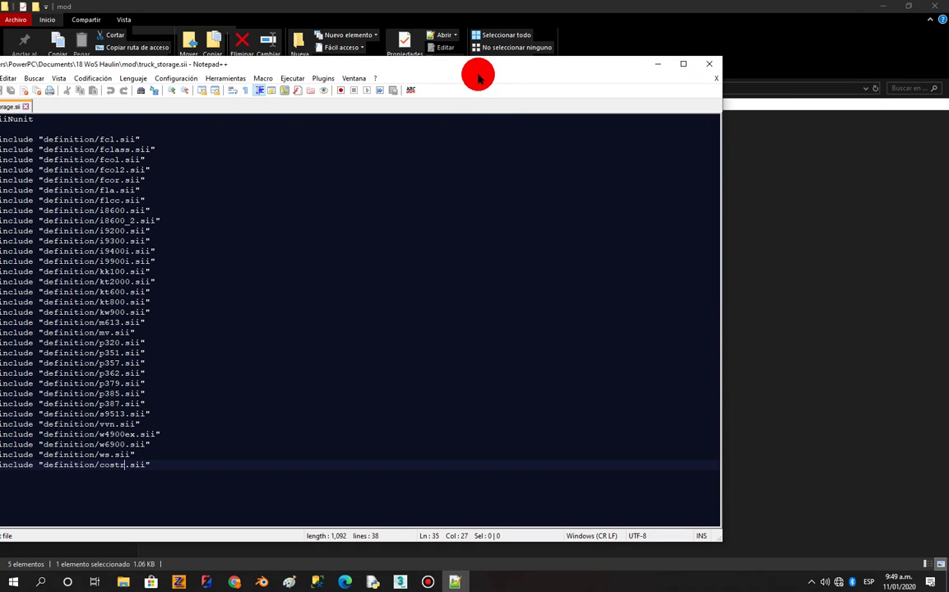
left_click_drag(518, 64, 931, 30)
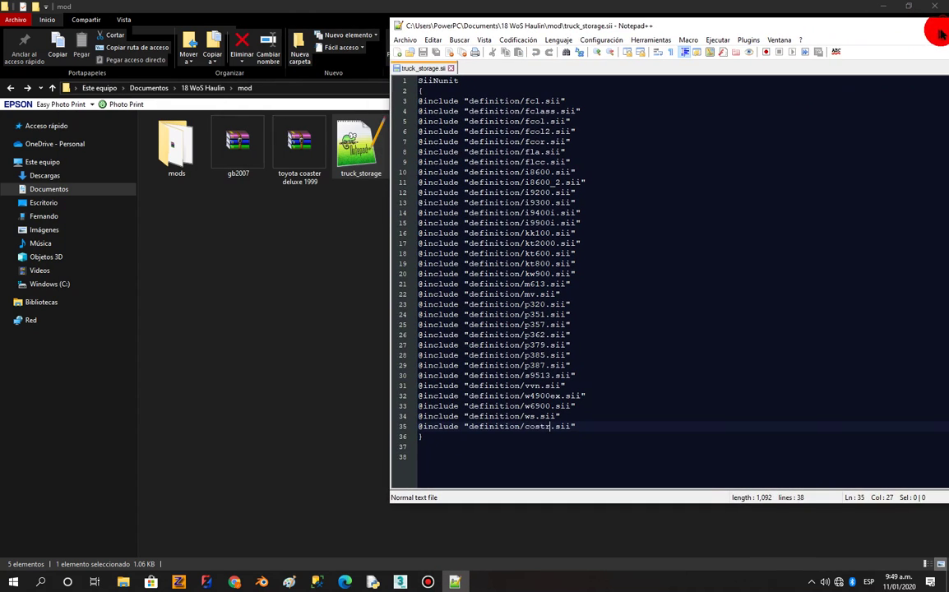
Check the name of the truck's own folder in vehicle\truck of the gb2007 archive, and close the archive.
left_click(235, 164)
double_click(222, 164)
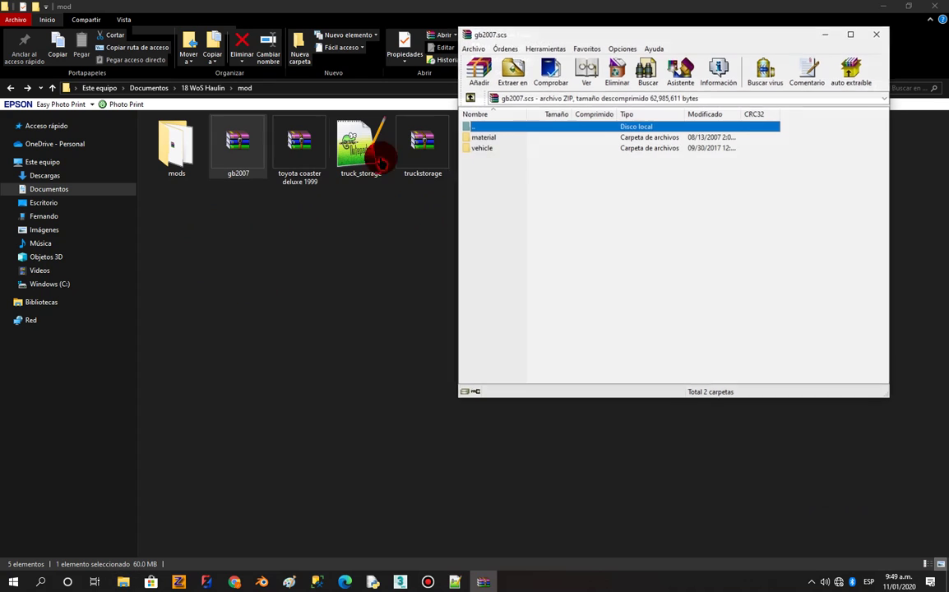
double_click(482, 149)
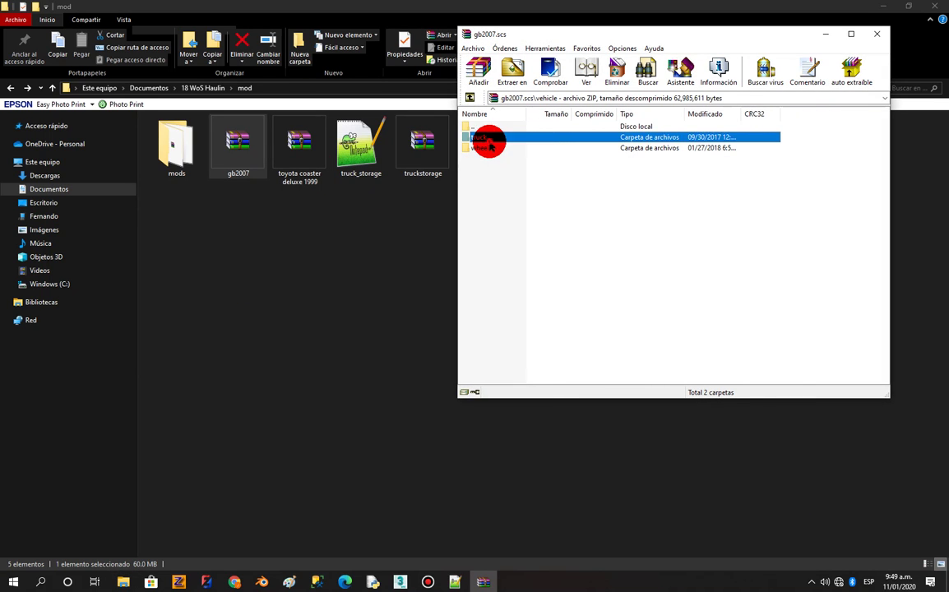
double_click(489, 138)
right_click(488, 149)
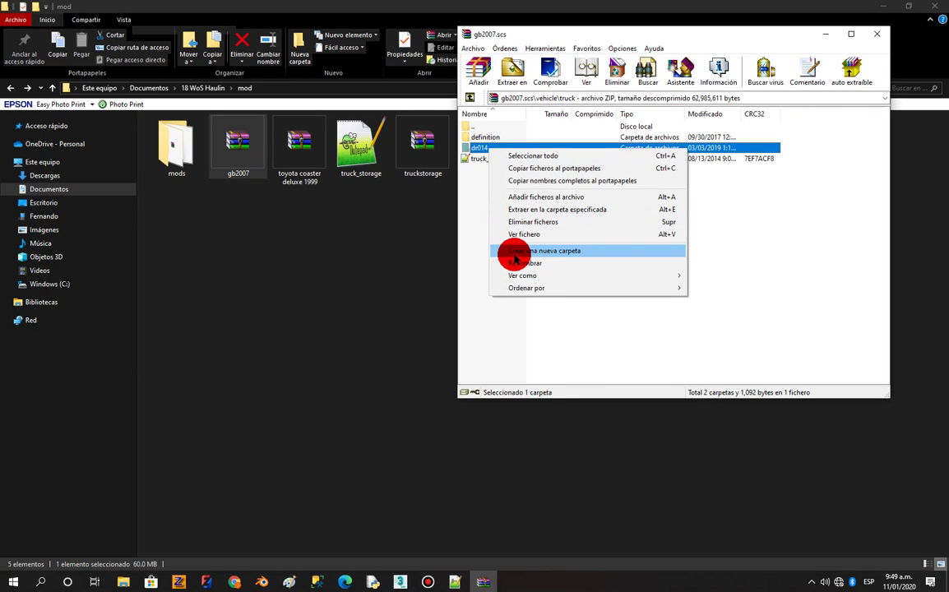
left_click(876, 34)
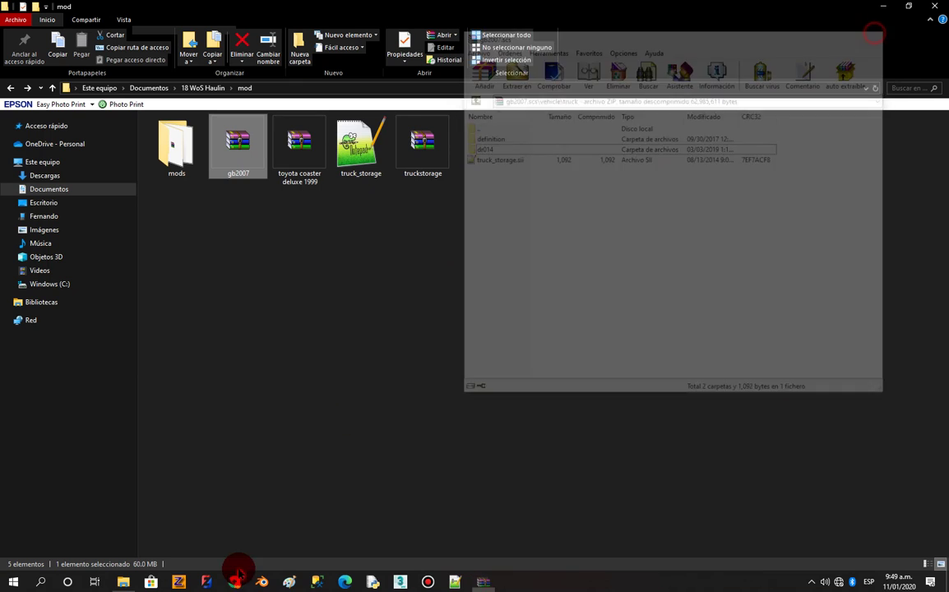
left_click(453, 581)
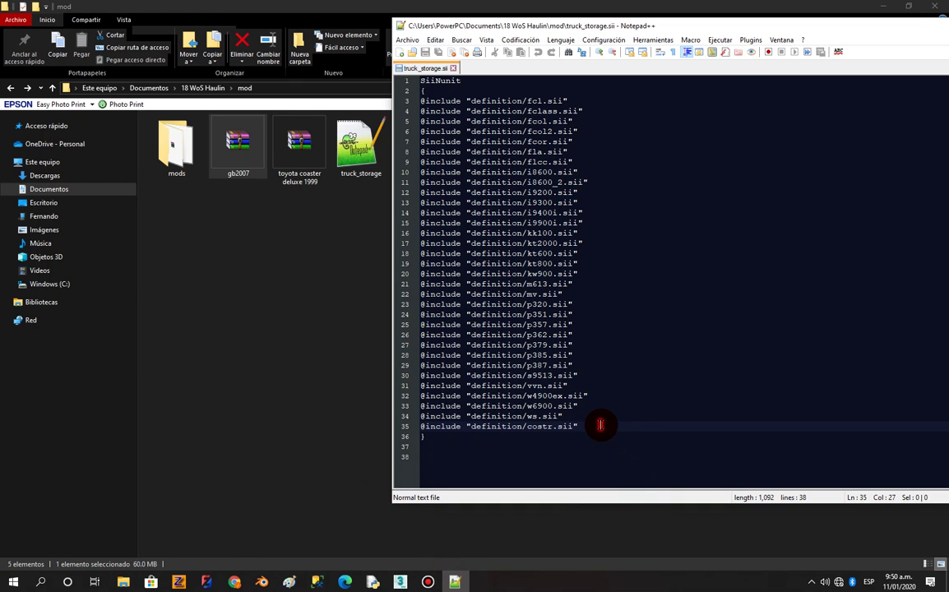
key("Return")
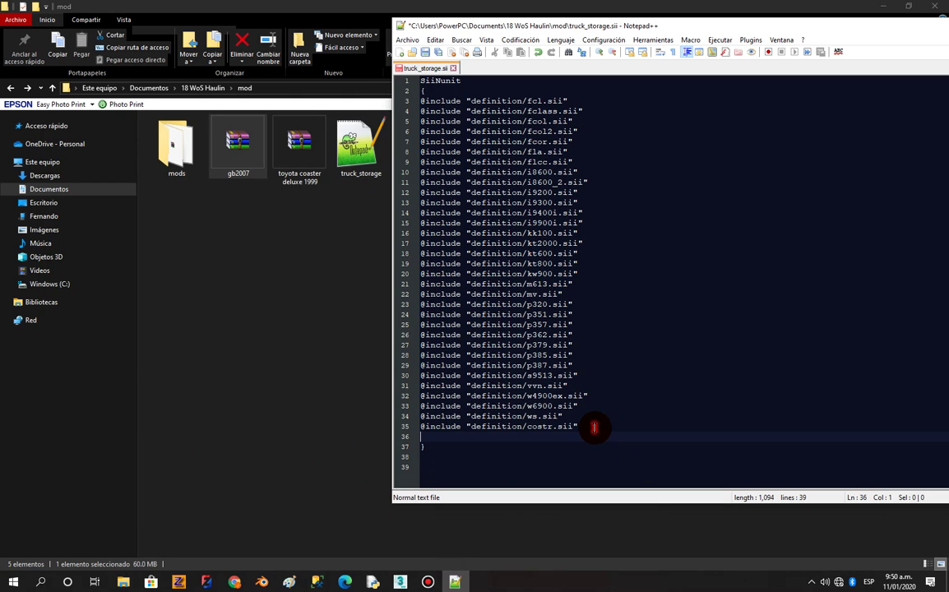
left_click_drag(594, 426, 431, 426)
right_click(434, 428)
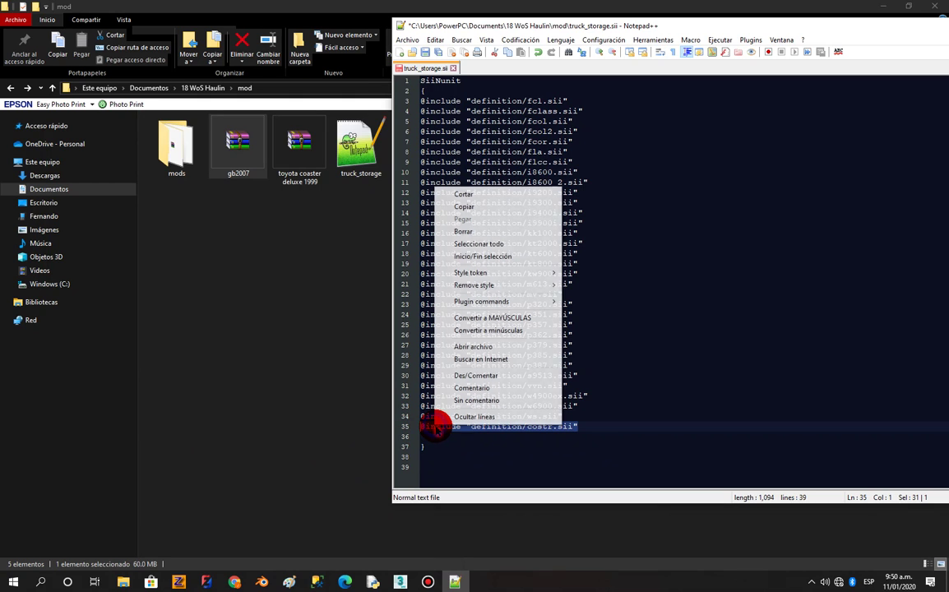
left_click(438, 255)
left_click(439, 437)
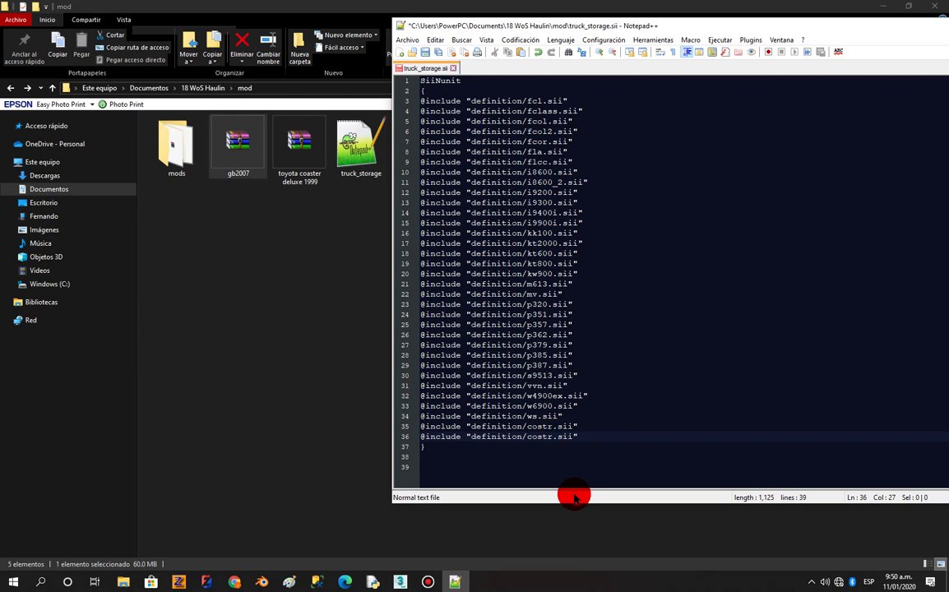
type("dr014")
Save truck_storage.sii and close it.
left_click(411, 39)
left_click(417, 53)
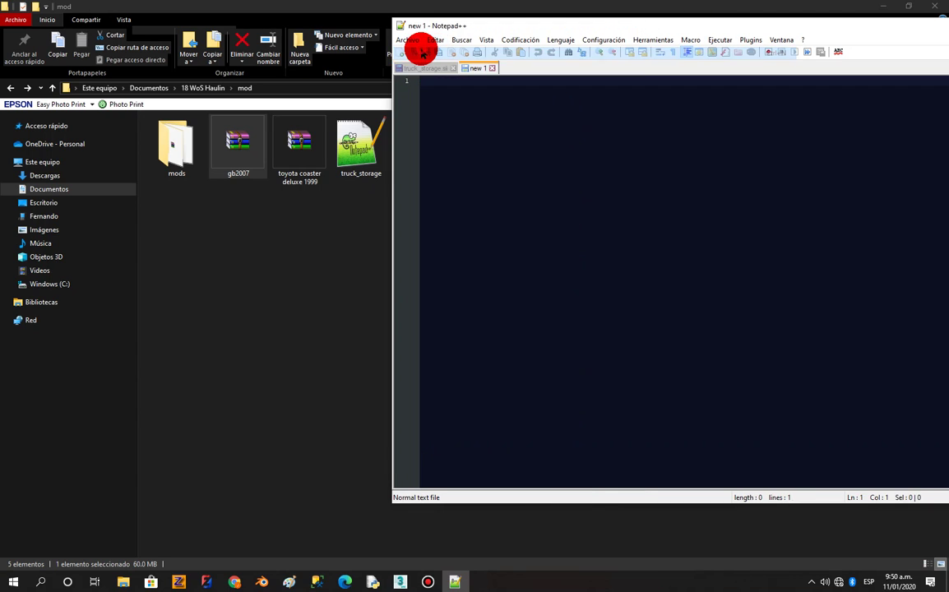
left_click(427, 68)
left_click(492, 68)
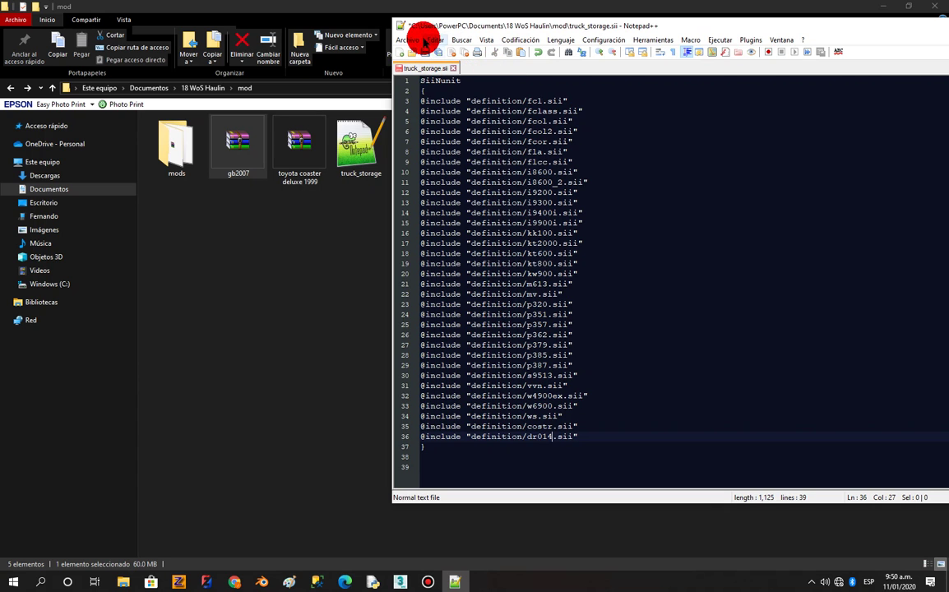
left_click_drag(462, 25, 390, 80)
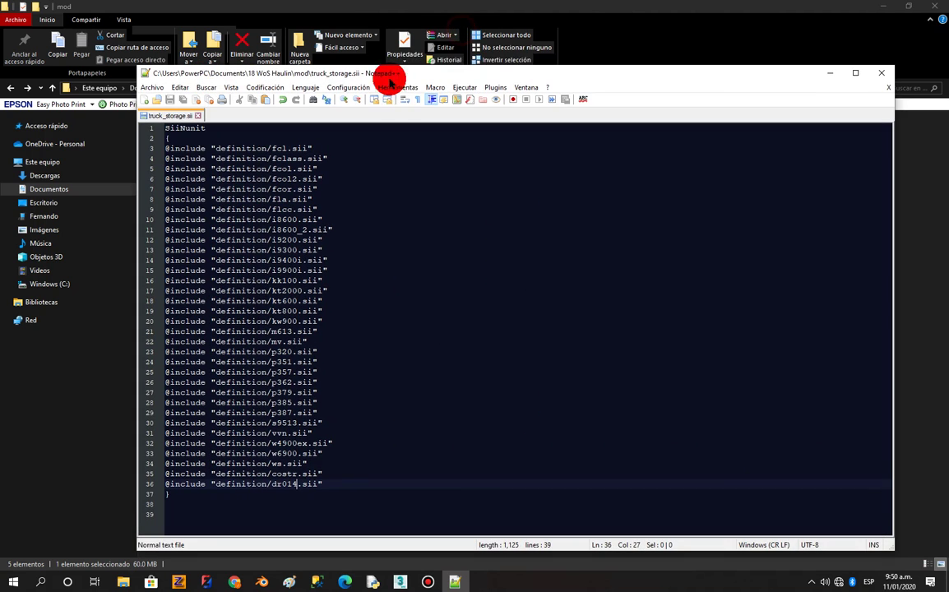
left_click(880, 74)
Replace truck_storage.sii in vehicle\truck of the truckstorage archive with the edited file, using the No comprimir method.
double_click(422, 148)
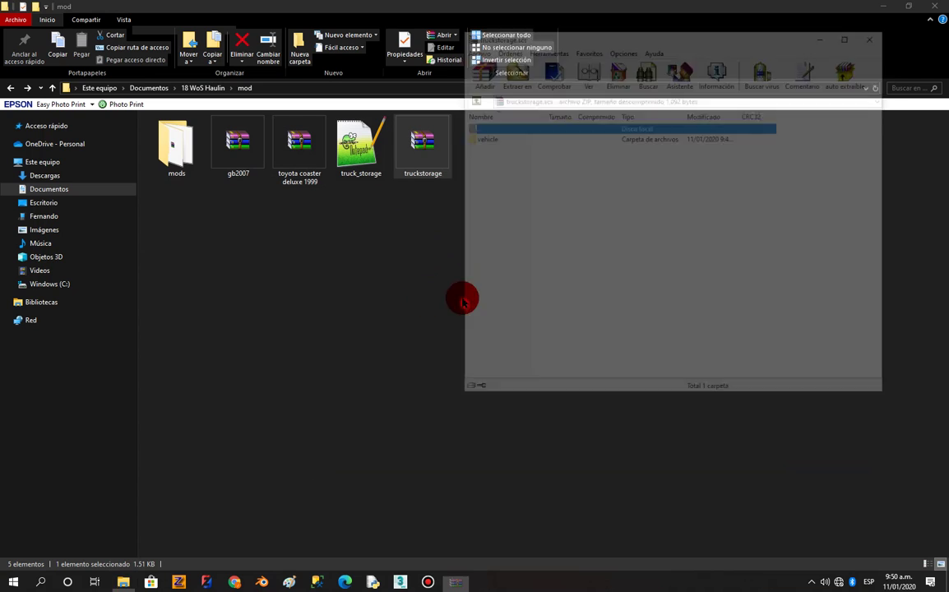
double_click(485, 135)
double_click(486, 137)
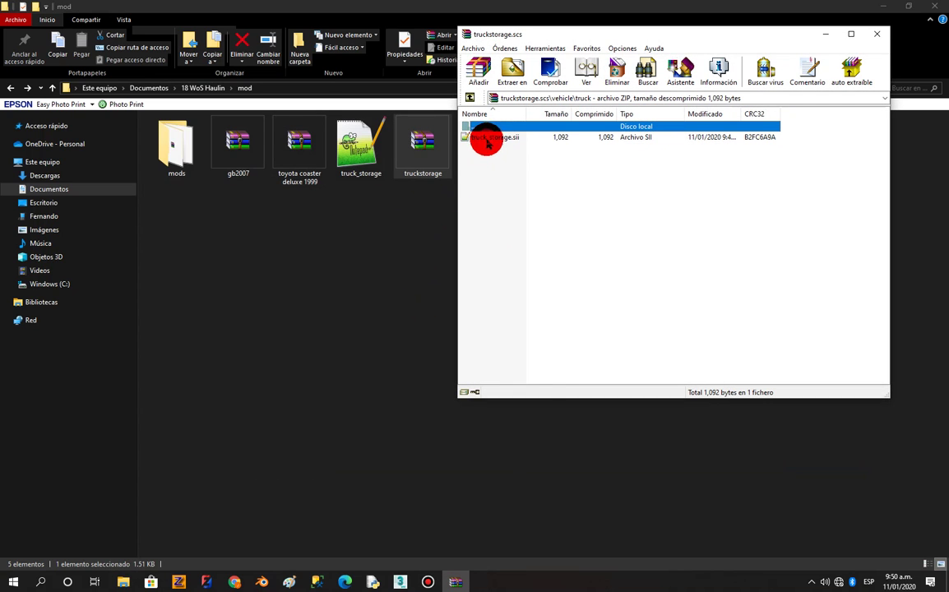
left_click_drag(349, 152, 522, 233)
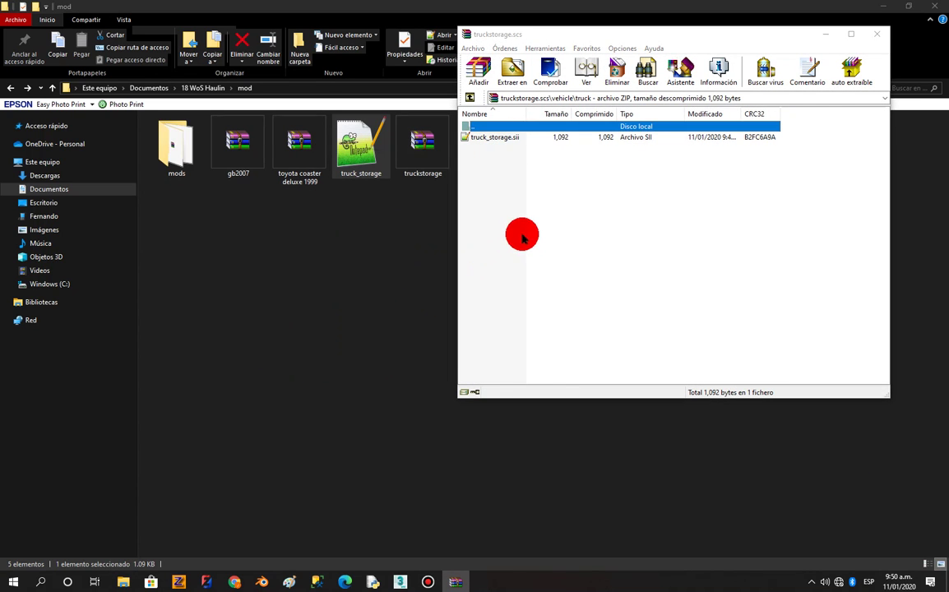
left_click(567, 238)
left_click(553, 249)
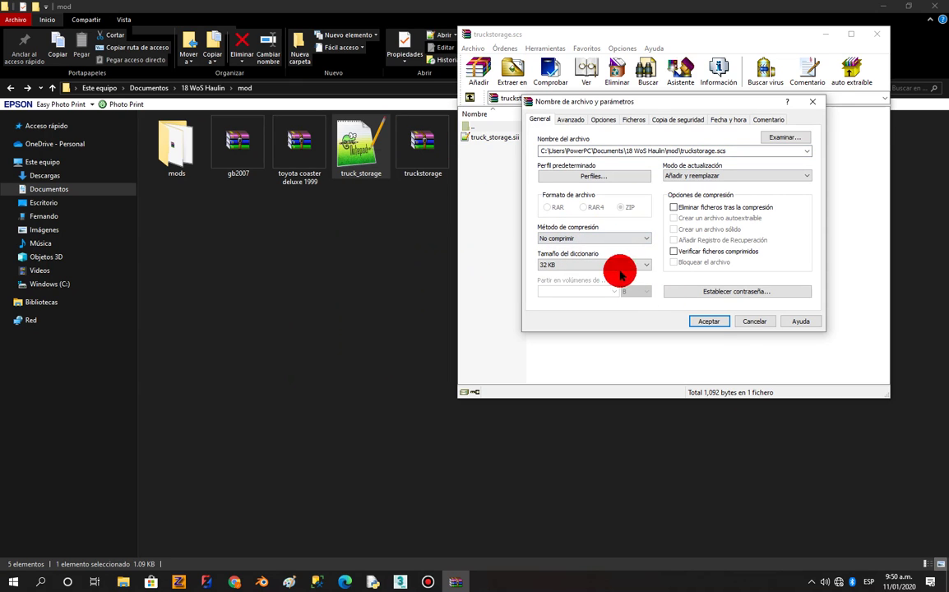
left_click(703, 321)
Check the properties of the loose truck_storage file in the mod folder and close them.
right_click(347, 134)
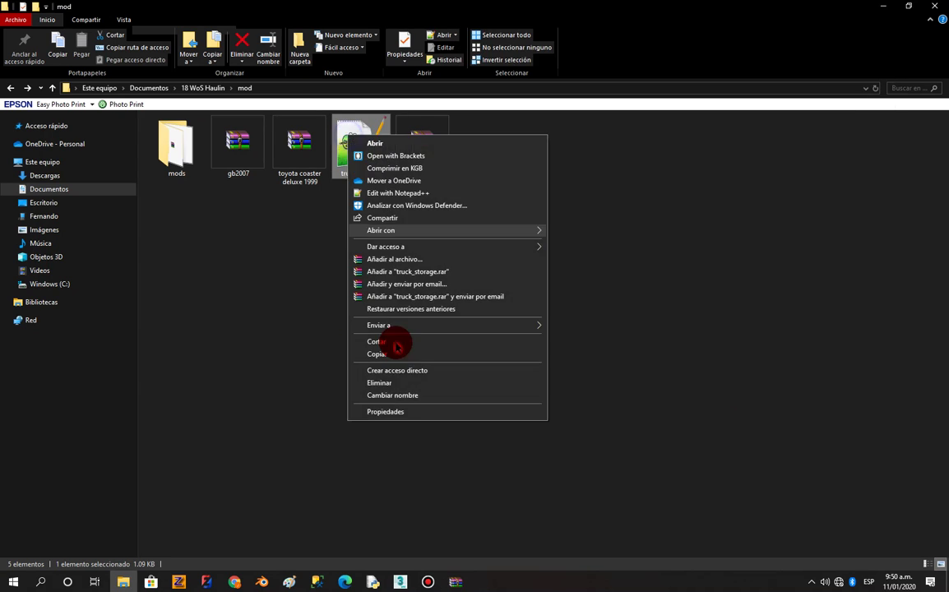
left_click(416, 415)
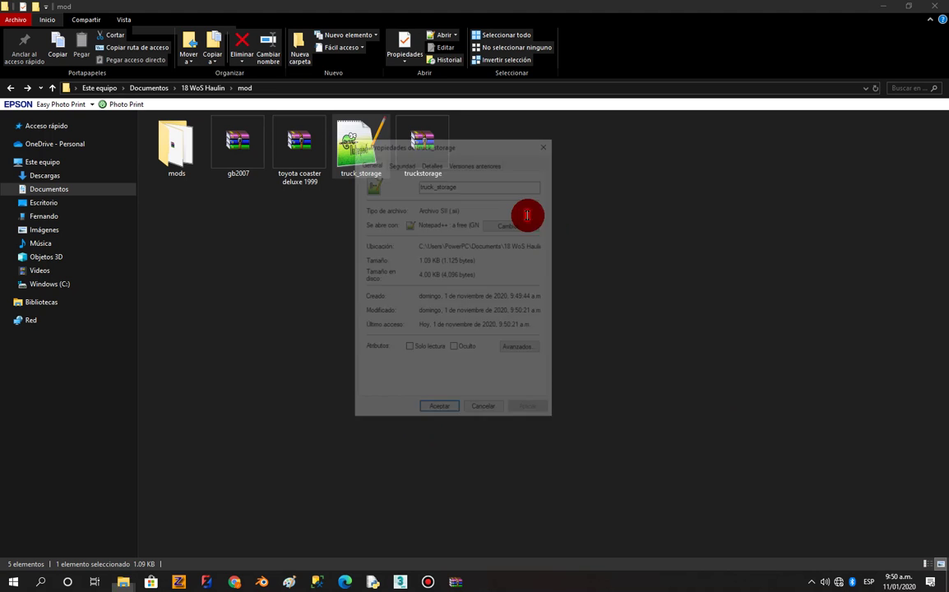
left_click(547, 143)
Open truck_storage.sii from the truckstorage archive, check the costr.sii and dr014.sii include lines, and close the file and the archive.
left_click(457, 581)
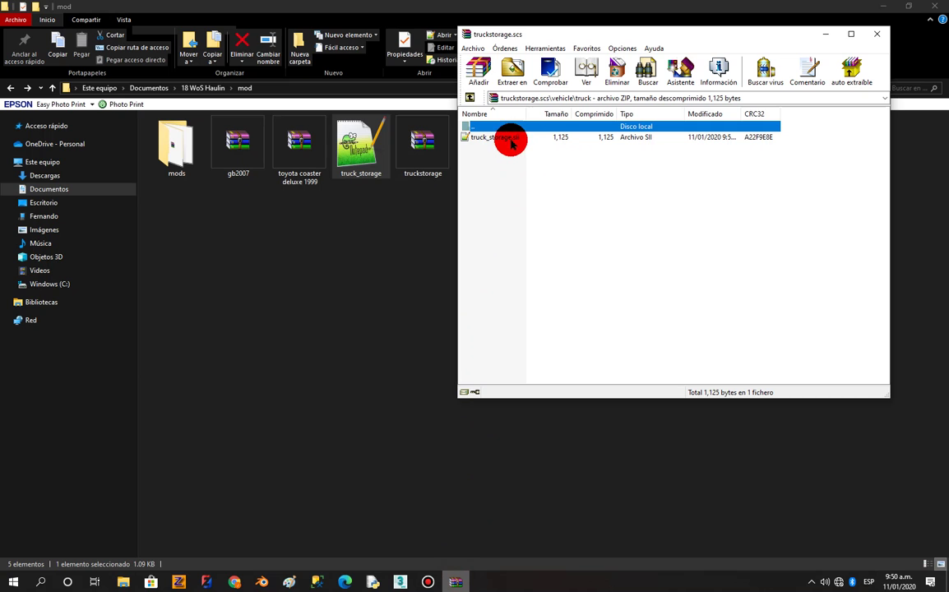
double_click(508, 138)
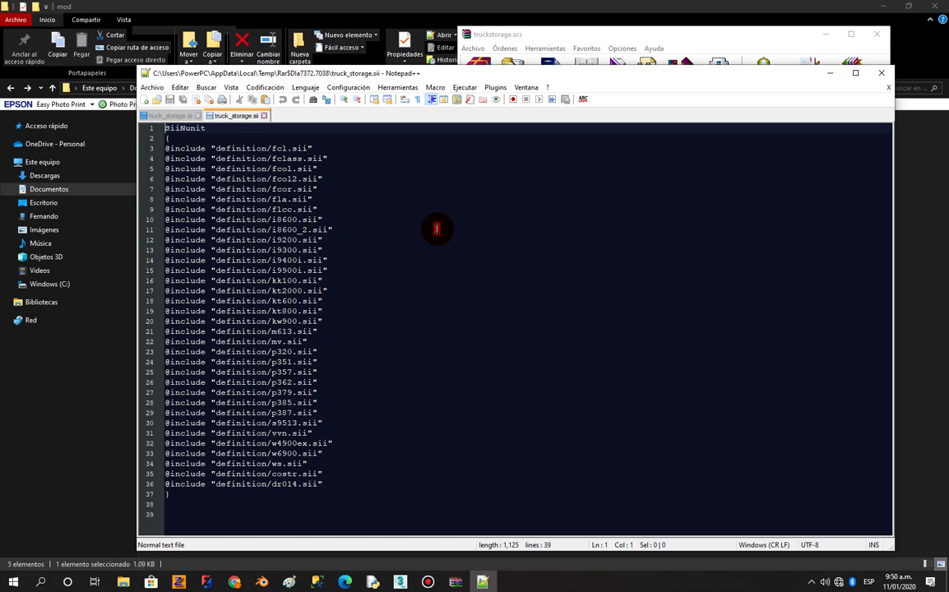
left_click_drag(328, 498, 125, 474)
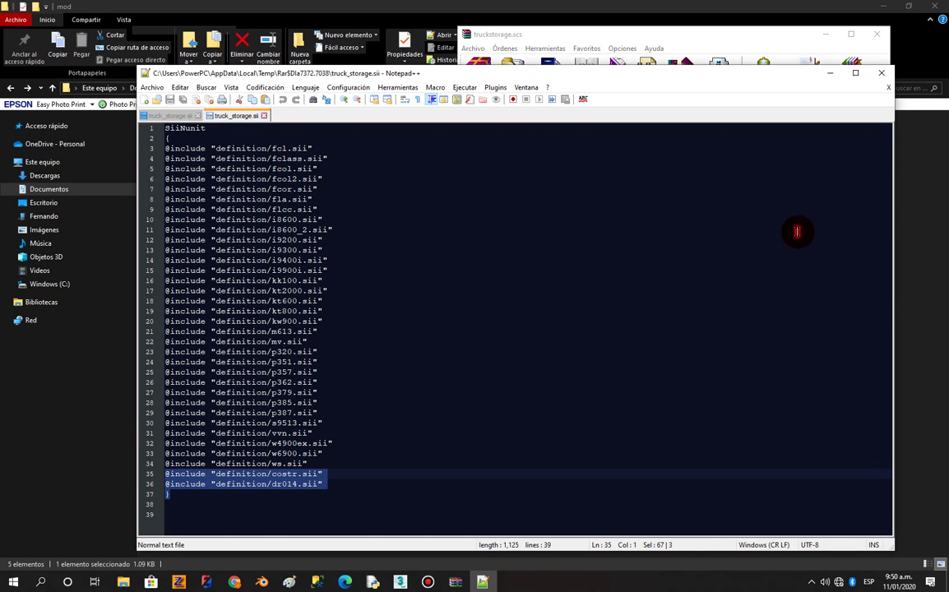
left_click(881, 74)
left_click(860, 34)
left_click(496, 290)
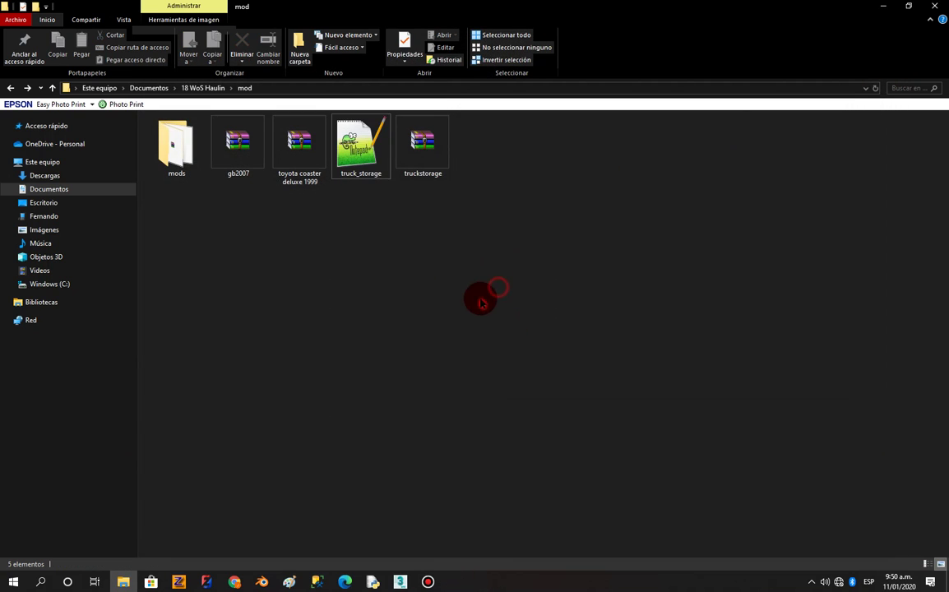
Reopen the truckstorage archive from the mod folder to check its top-level contents, and close it.
left_click(360, 161)
left_click_drag(385, 147, 364, 170)
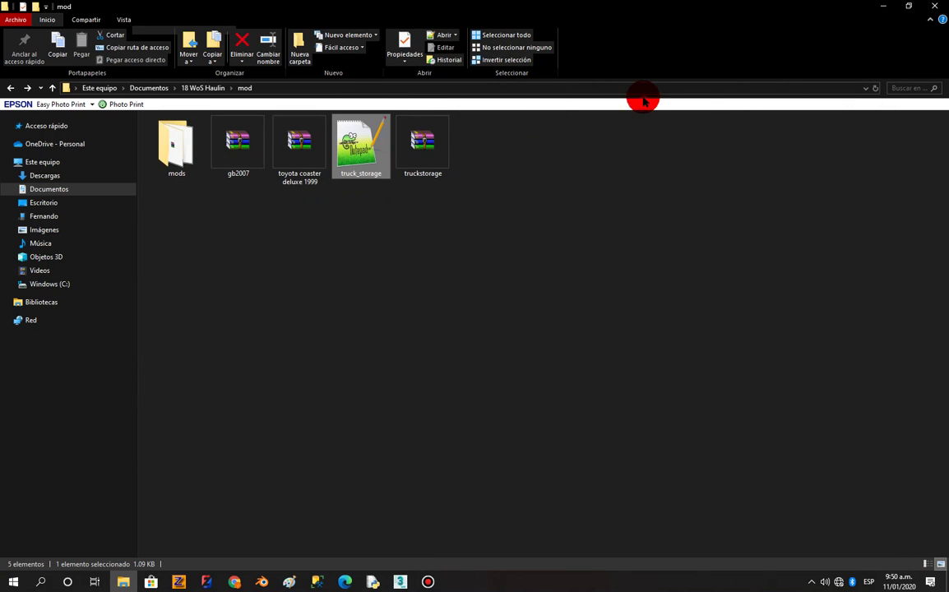
left_click(442, 165)
double_click(441, 165)
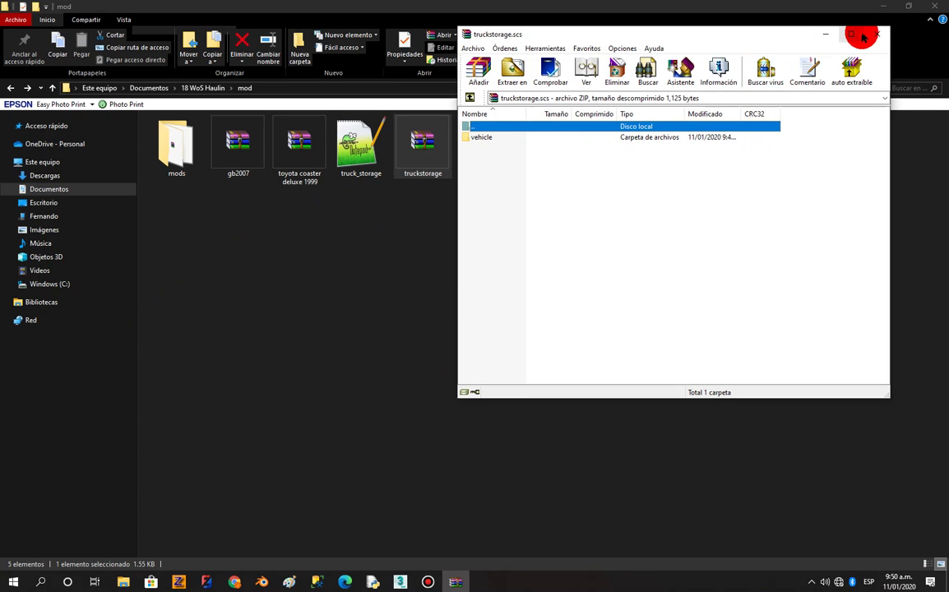
left_click(853, 33)
left_click(935, 5)
left_click(427, 582)
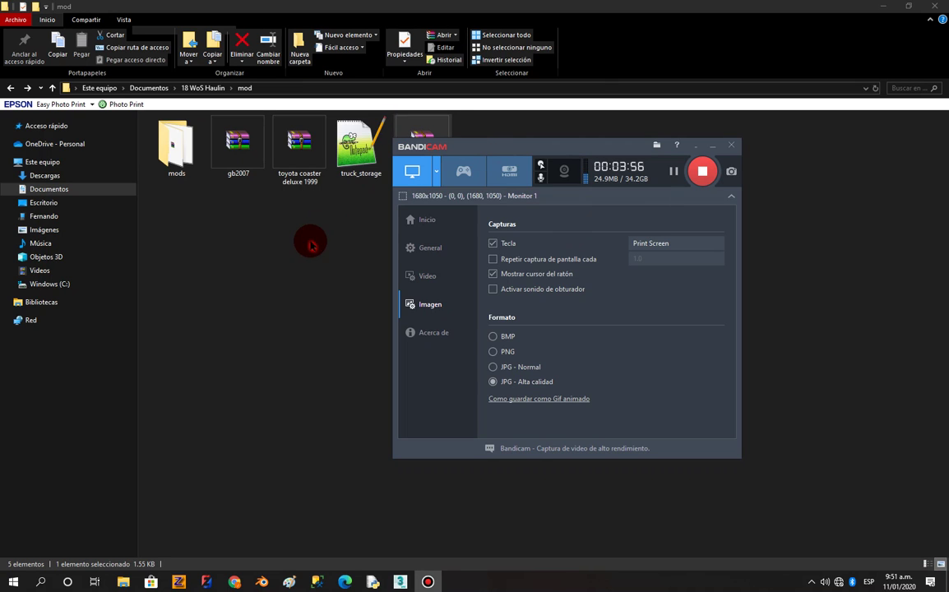
left_click(279, 231)
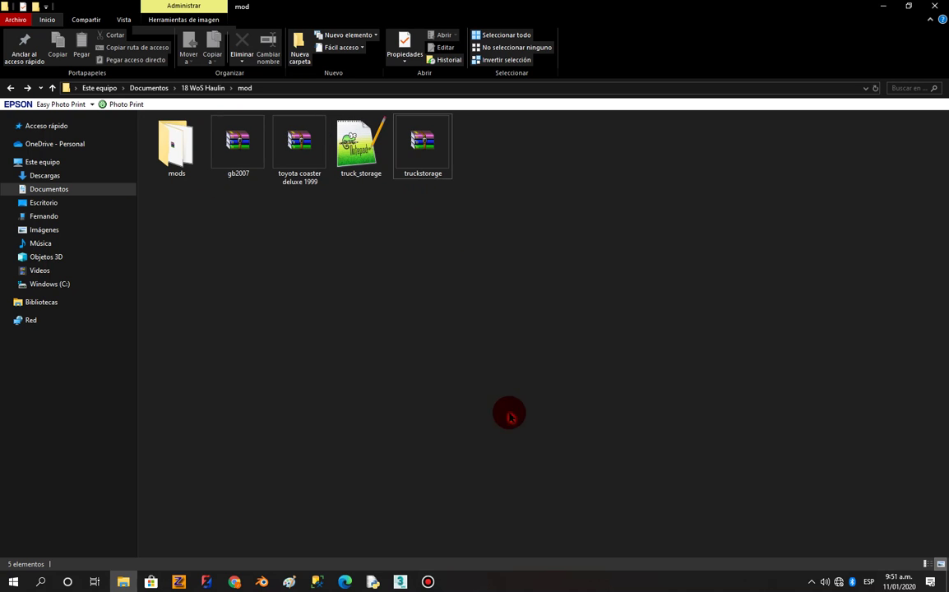
left_click(427, 582)
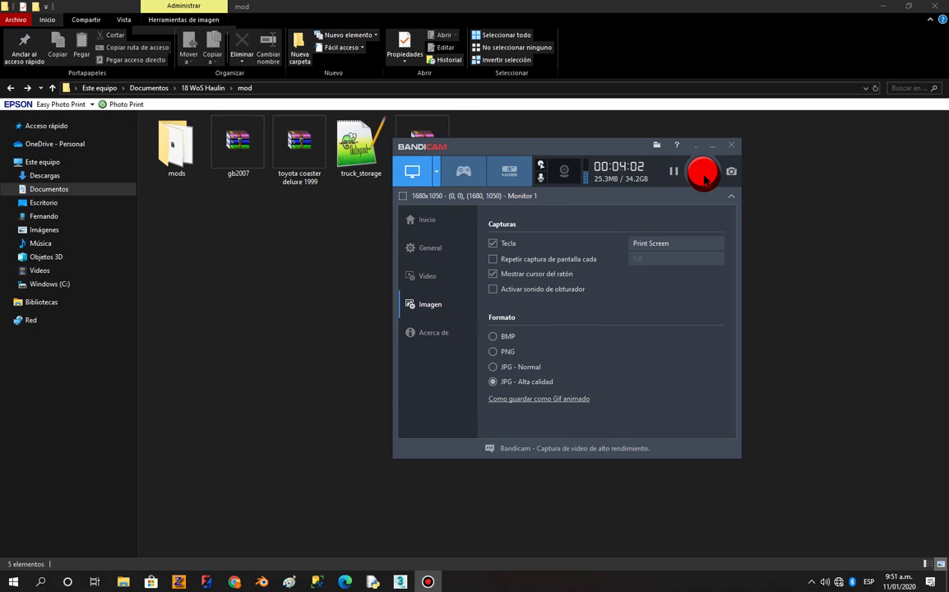